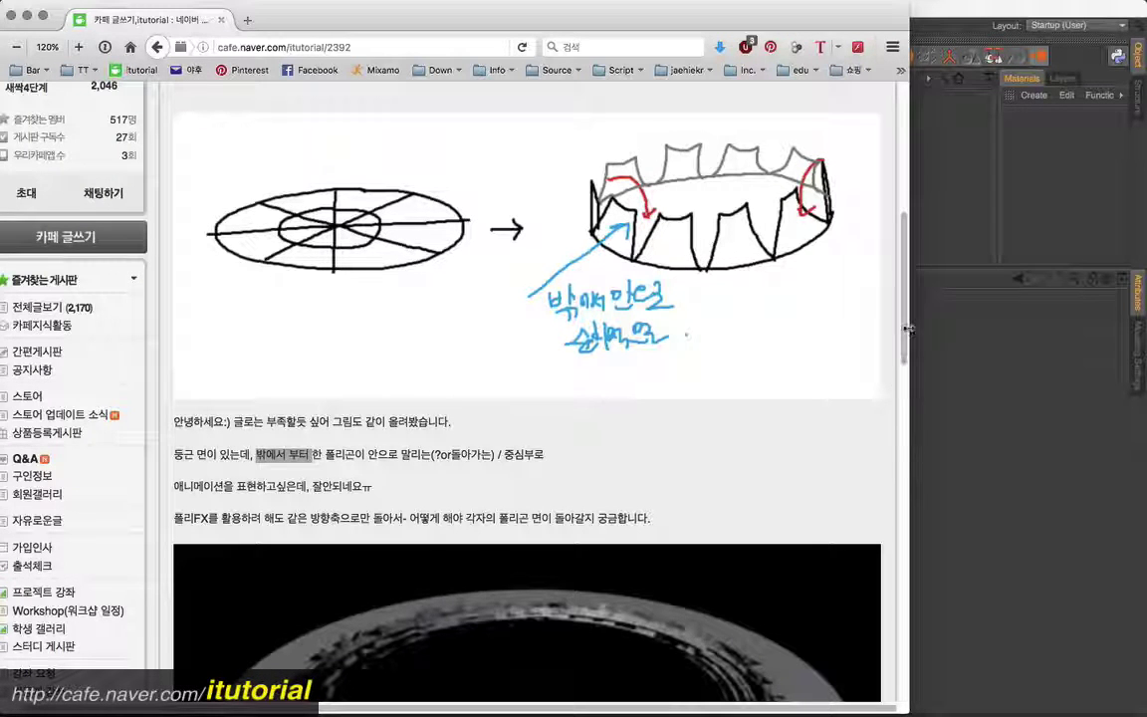
- Review the cafe post's sketch and video, noting '밖에서 부터', then switch to Cinema 4D
{"action": "scroll", "coordinate": [606, 308], "scroll_direction": "up", "scroll_amount": 1}
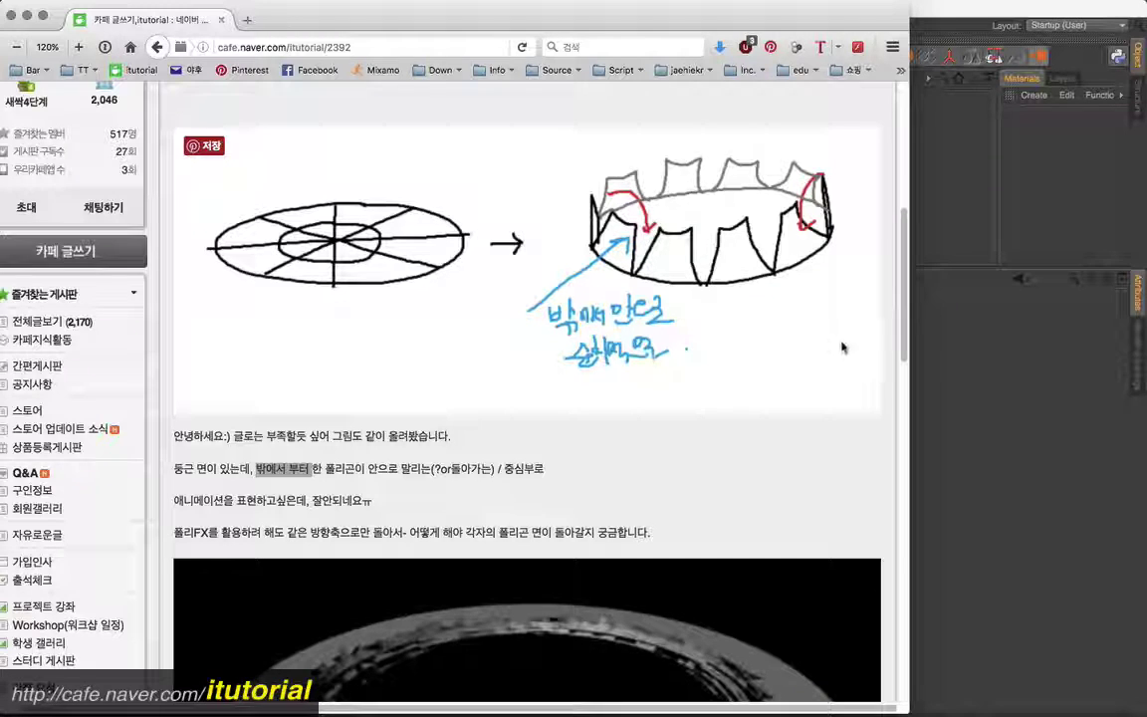
{"action": "left_click", "coordinate": [479, 409]}
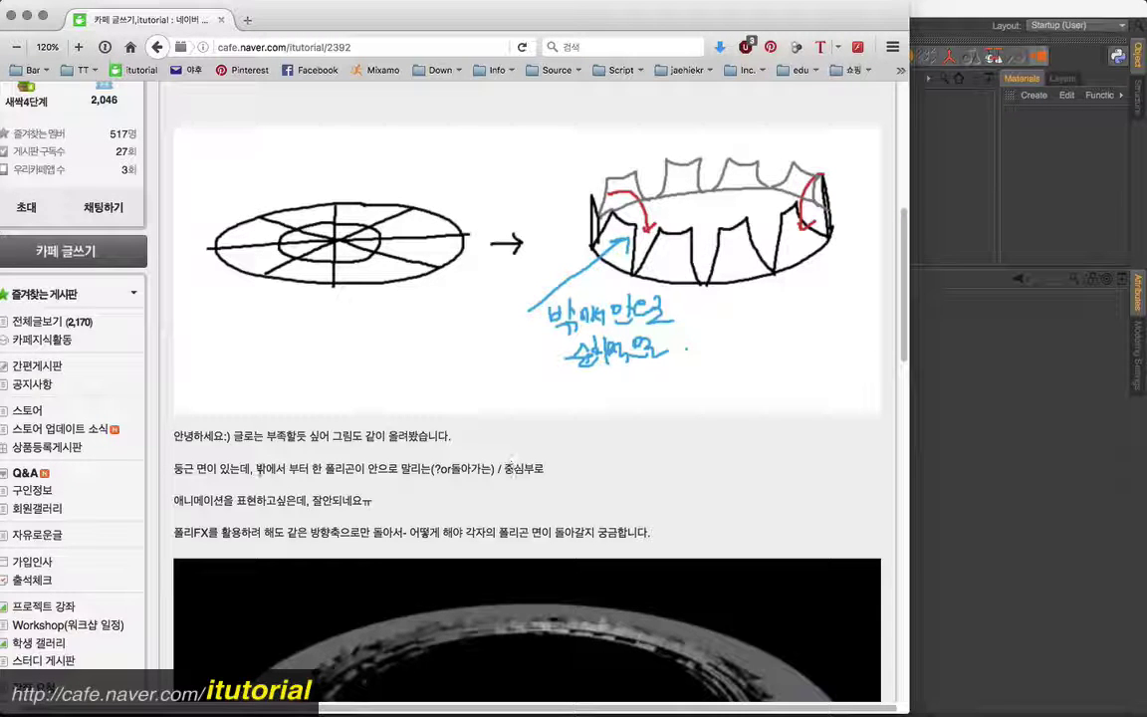
{"action": "left_click_drag", "start_coordinate": [256, 468], "coordinate": [309, 468]}
{"action": "left_click", "coordinate": [740, 447]}
{"action": "scroll", "coordinate": [895, 353], "scroll_direction": "down", "scroll_amount": 5}
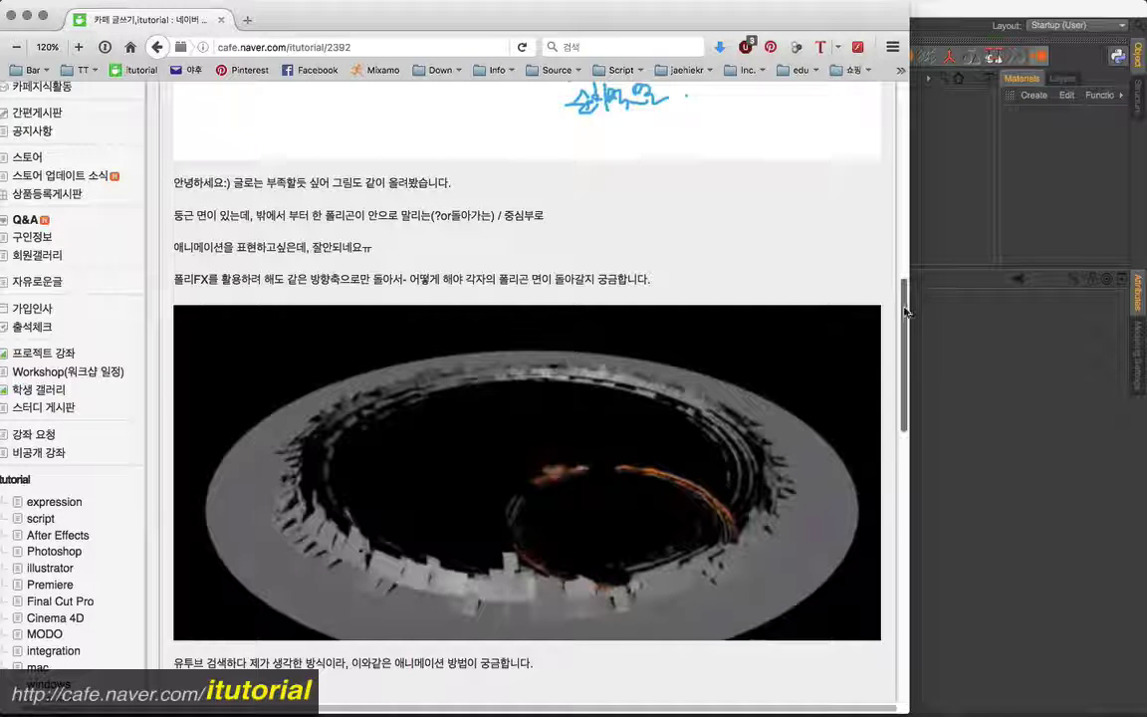
{"action": "scroll", "coordinate": [898, 316], "scroll_direction": "up", "scroll_amount": 5}
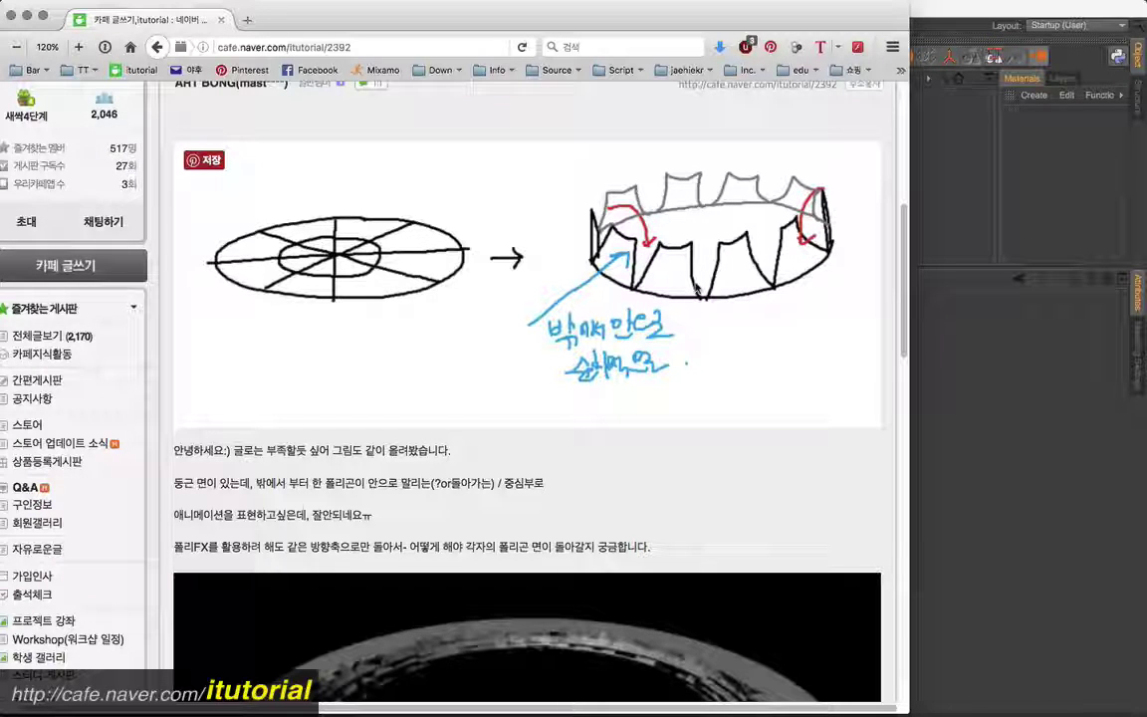
{"action": "scroll", "coordinate": [904, 289], "scroll_direction": "down", "scroll_amount": 5}
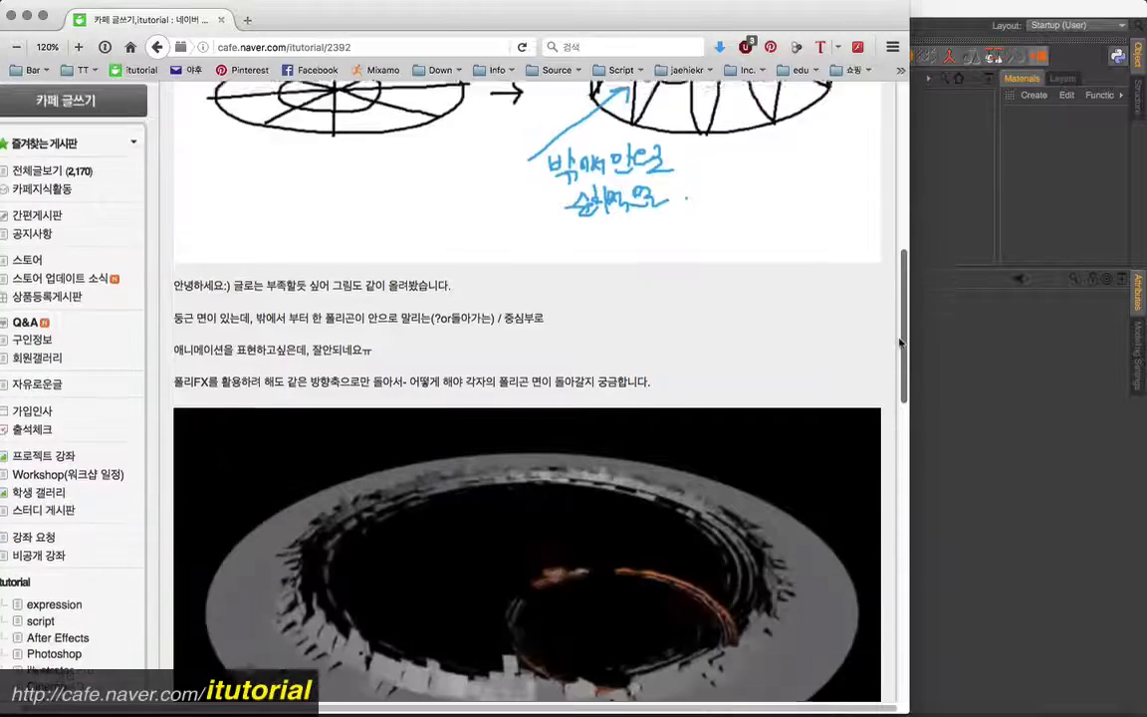
{"action": "scroll", "coordinate": [905, 314], "scroll_direction": "up", "scroll_amount": 5}
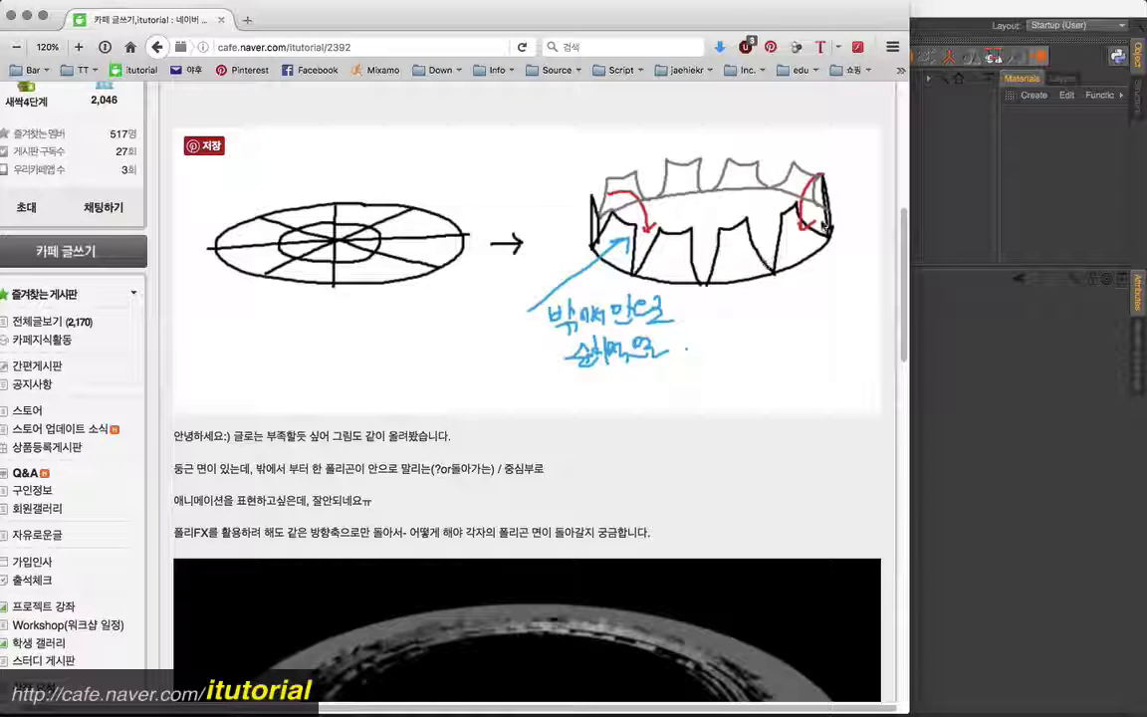
{"action": "key", "text": "super+Tab"}
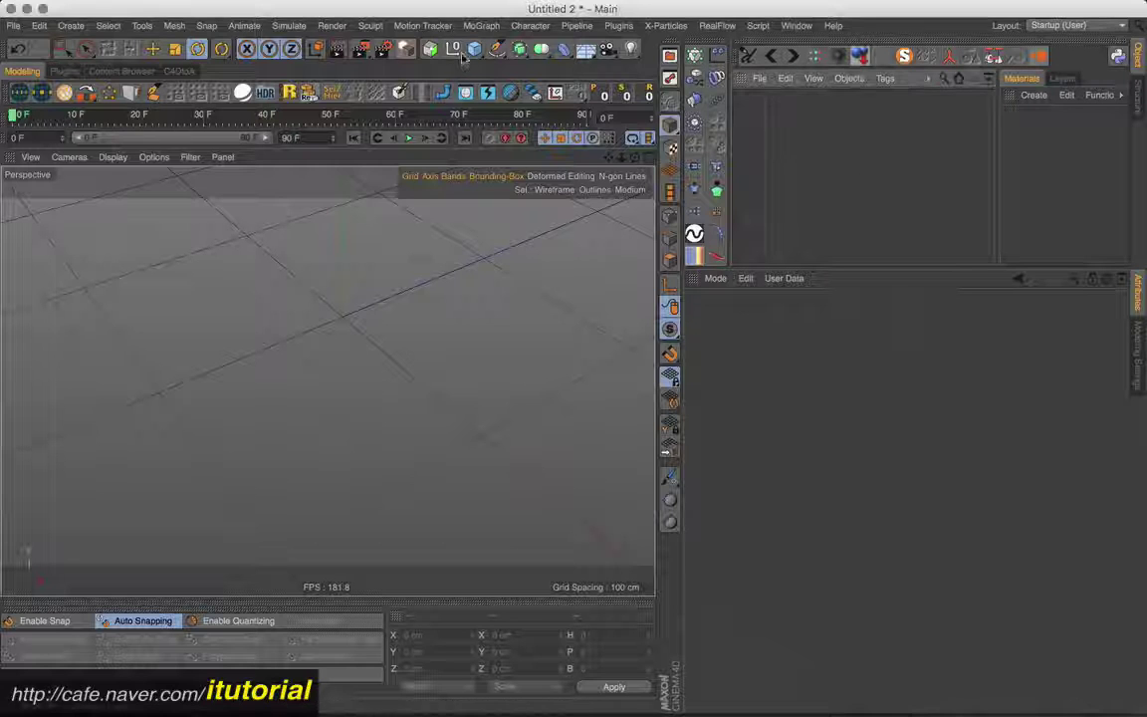
- Add a Polygon plane and set its width and height to 20 cm
{"action": "left_click", "coordinate": [474, 48]}
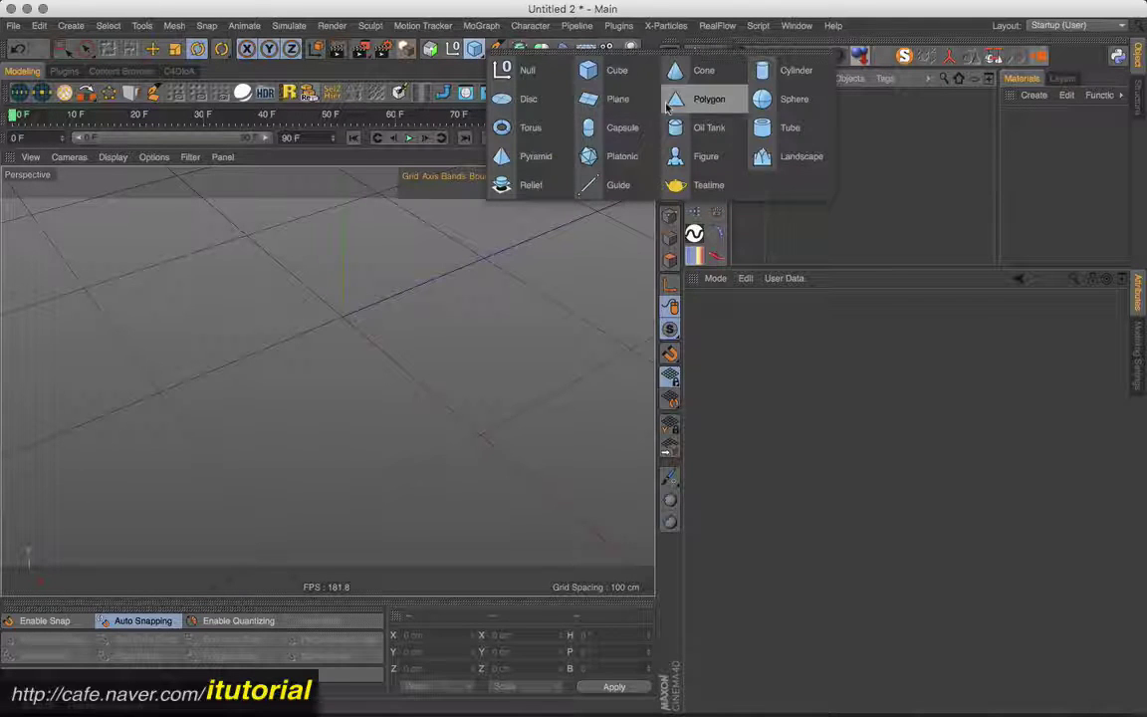
{"action": "left_click", "coordinate": [705, 98]}
{"action": "left_click", "coordinate": [768, 316]}
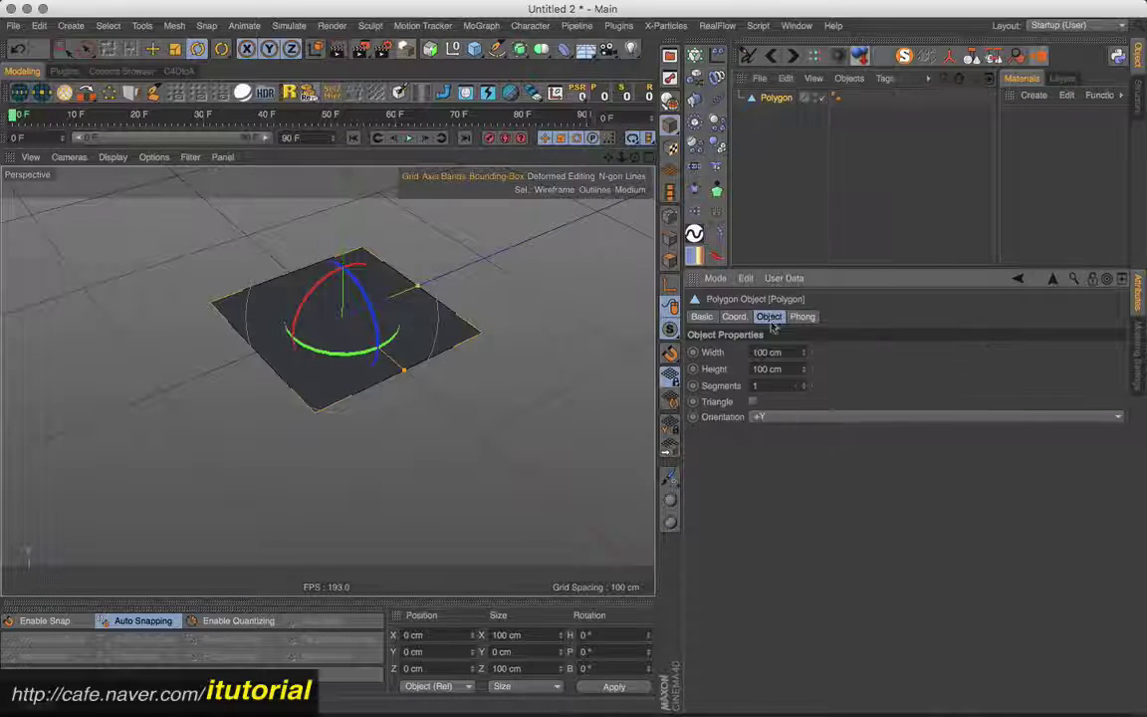
{"action": "double_click", "coordinate": [772, 351]}
{"action": "type", "text": "50"}
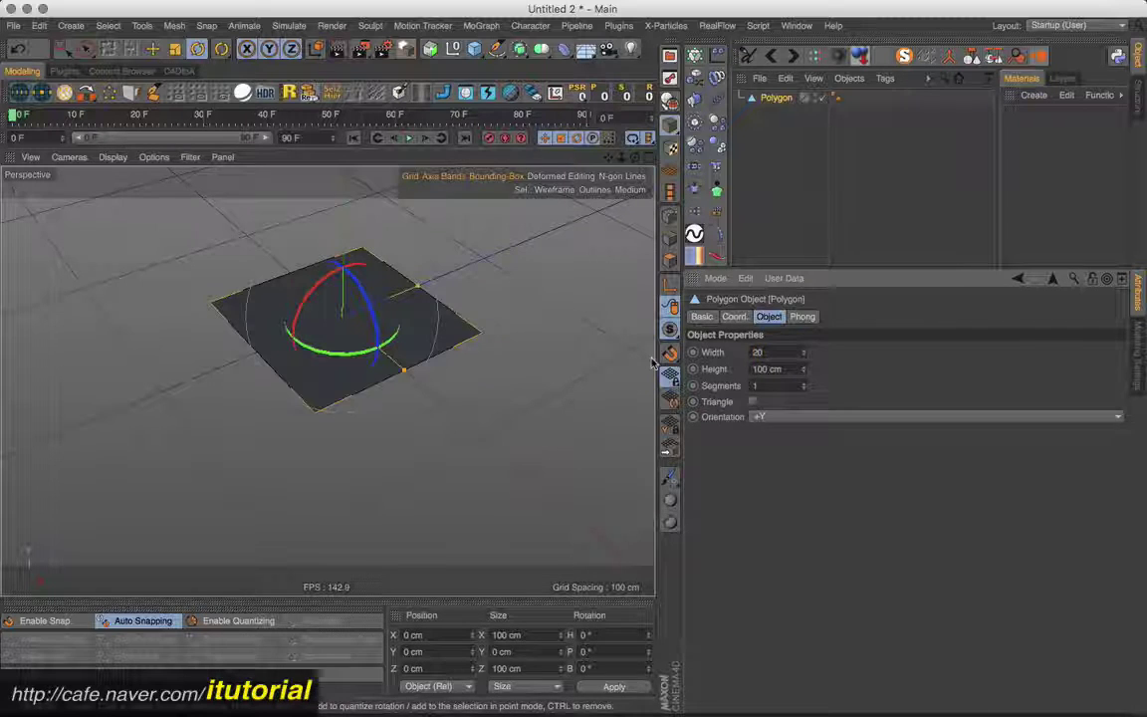
{"action": "key", "text": "Tab"}
{"action": "type", "text": "20"}
{"action": "key", "text": "Return"}
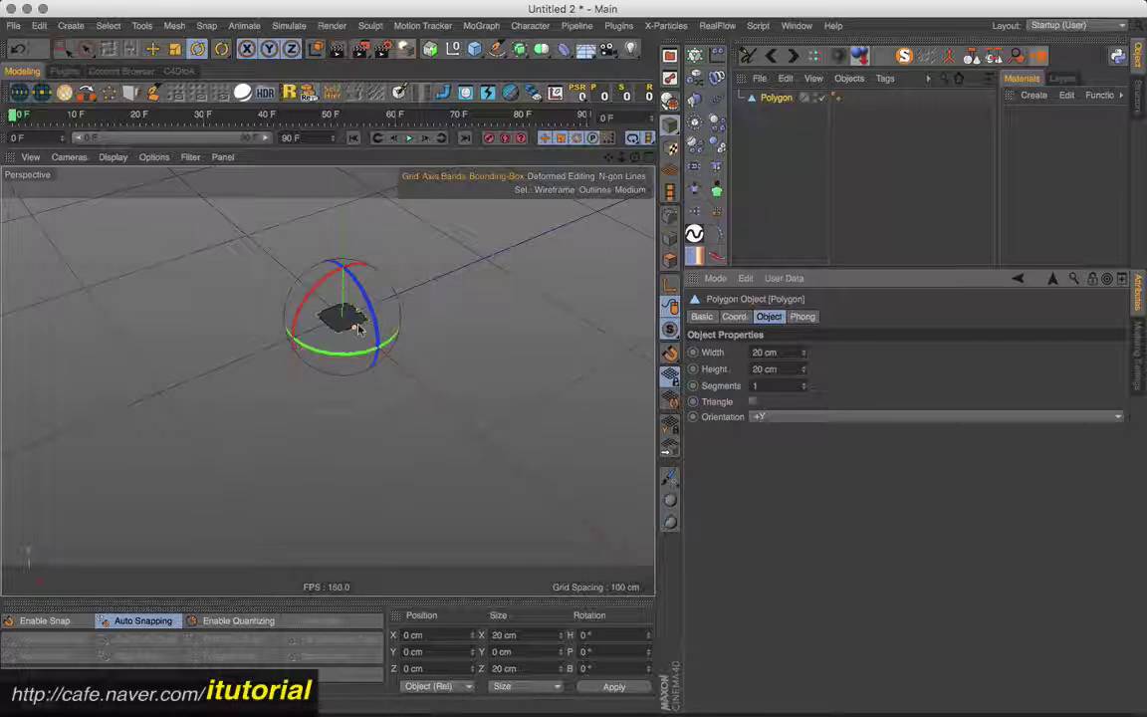
- Try moving the plane along Z to ±10 cm, then undo it back to Z 0
{"action": "left_click_drag", "start_coordinate": [543, 358], "coordinate": [326, 379], "text": "alt"}
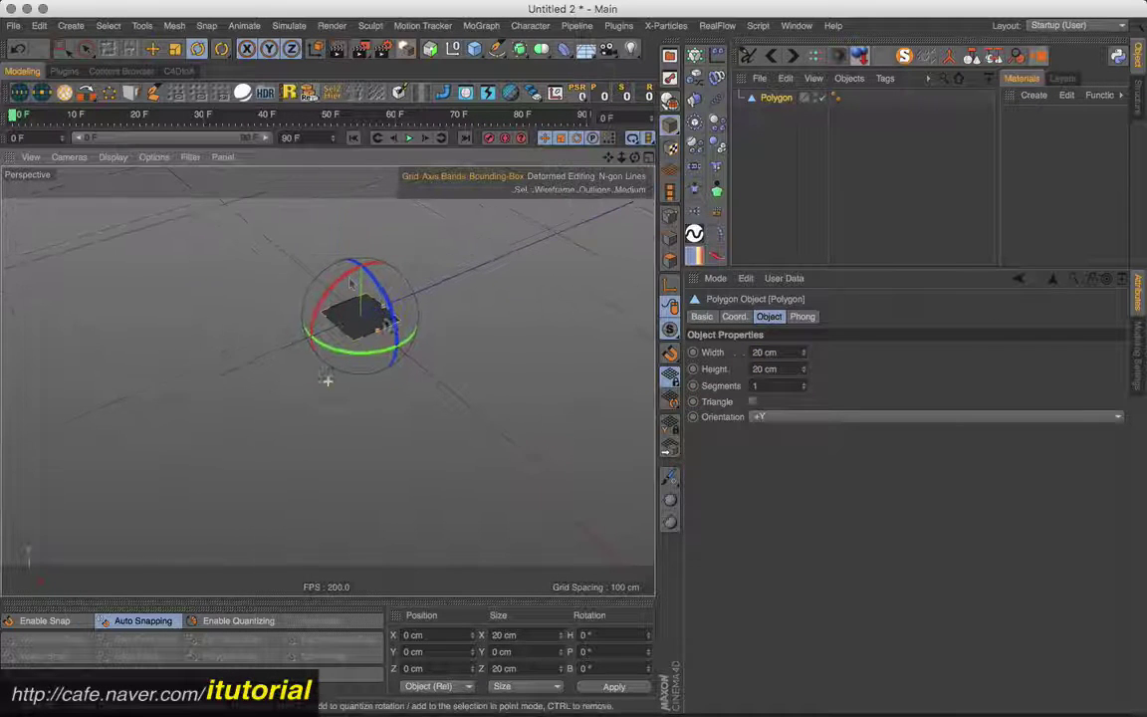
{"action": "left_click", "coordinate": [153, 49]}
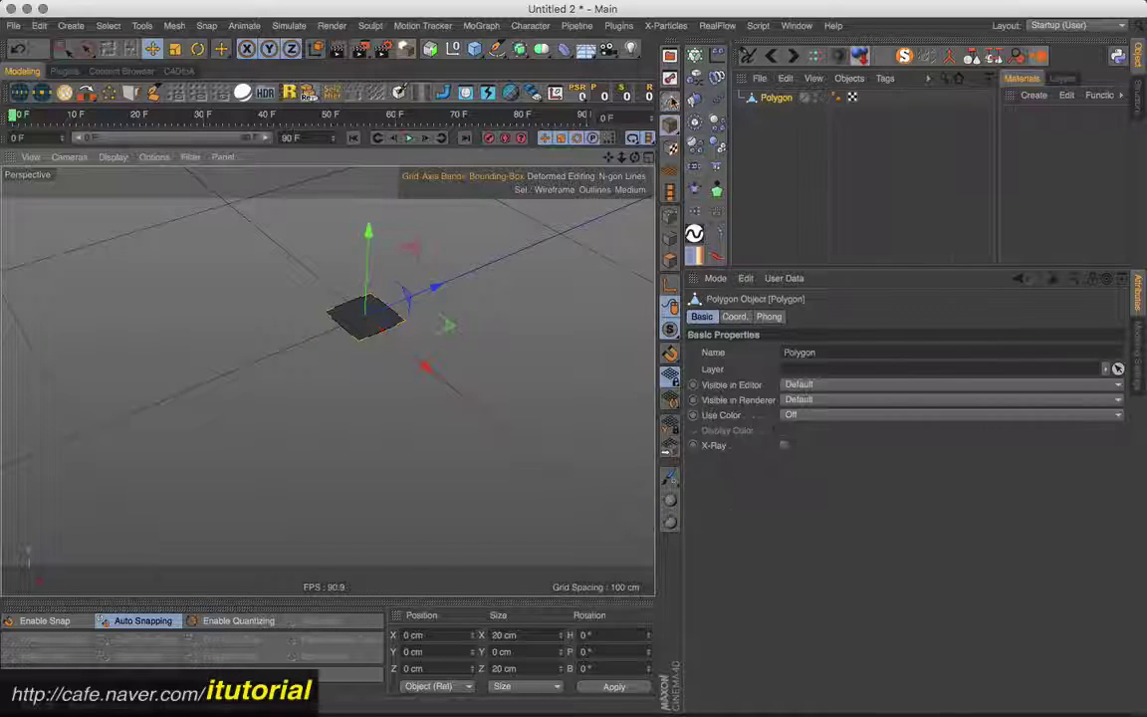
{"action": "left_click", "coordinate": [363, 319]}
{"action": "left_click_drag", "start_coordinate": [398, 299], "coordinate": [374, 316], "text": "alt"}
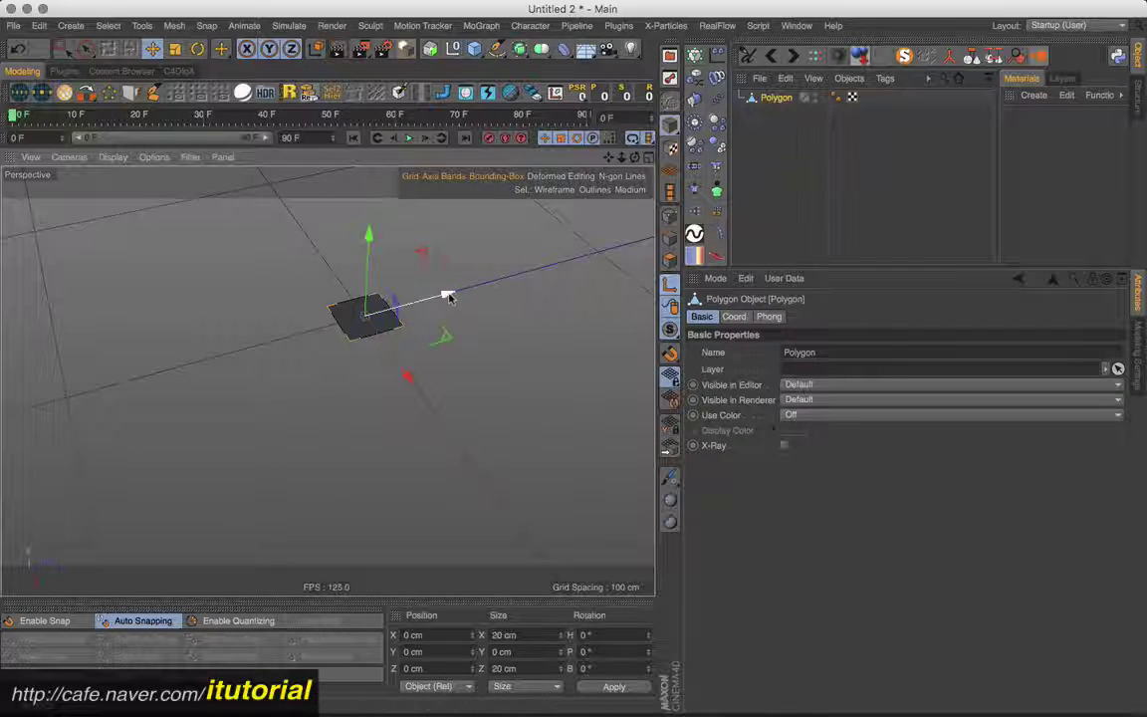
{"action": "left_click_drag", "start_coordinate": [448, 296], "coordinate": [435, 348]}
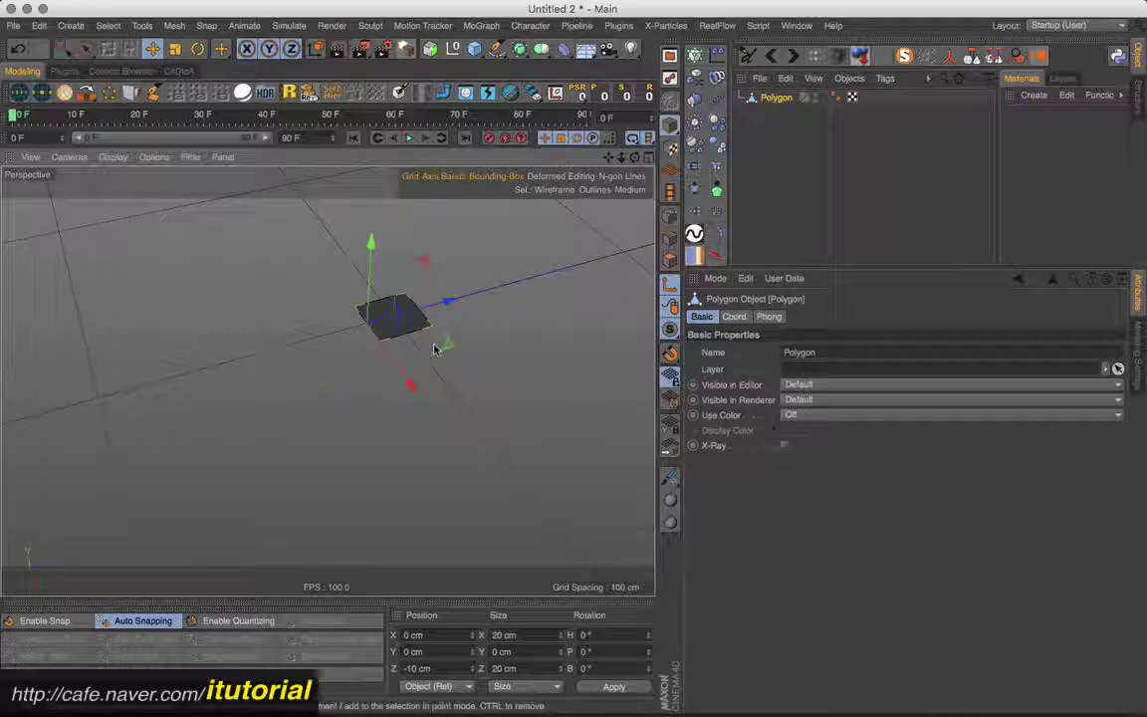
{"action": "mouse_move", "coordinate": [440, 345]}
{"action": "left_mouse_down", "text": "alt"}
{"action": "mouse_move", "coordinate": [417, 351]}
{"action": "mouse_move", "coordinate": [423, 324]}
{"action": "mouse_move", "coordinate": [320, 285]}
{"action": "mouse_move", "coordinate": [355, 335]}
{"action": "left_mouse_up", "text": "alt"}
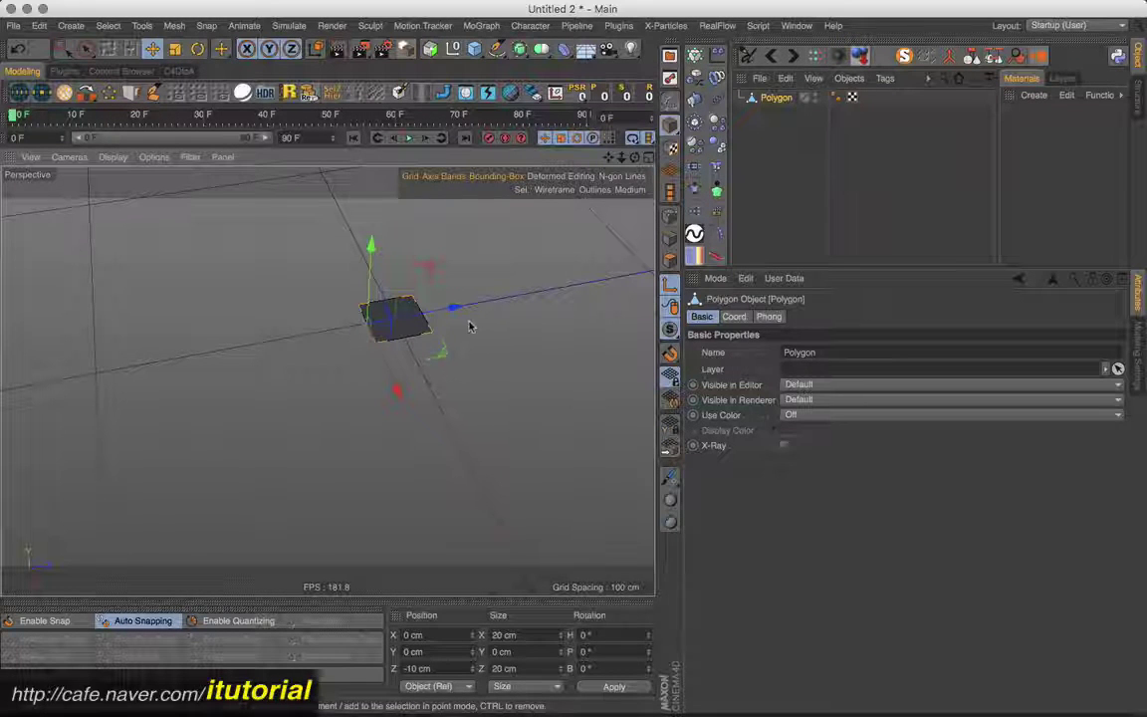
{"action": "left_click_drag", "start_coordinate": [451, 311], "coordinate": [538, 289]}
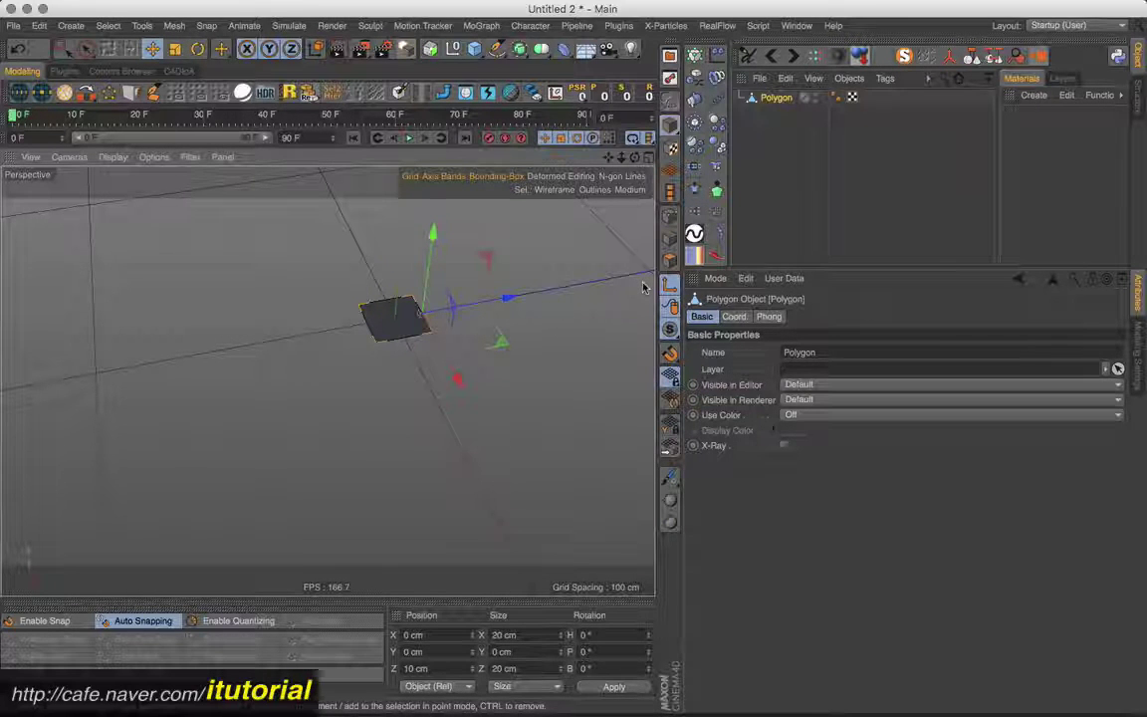
{"action": "left_click_drag", "start_coordinate": [530, 306], "coordinate": [364, 338]}
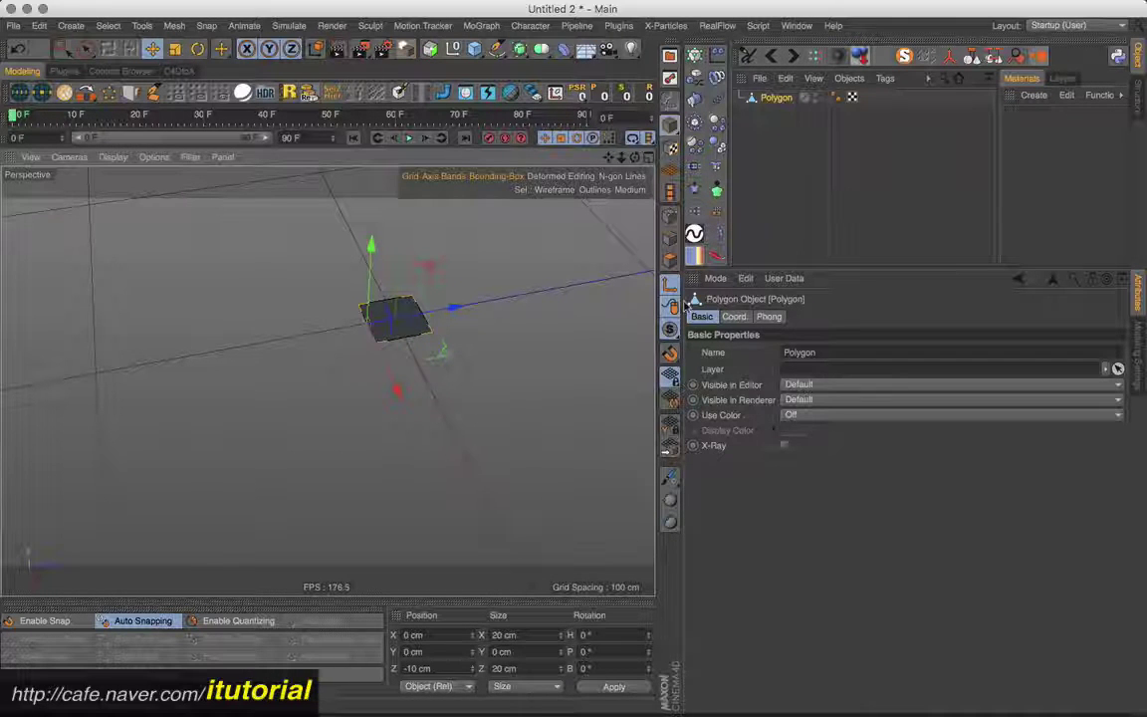
{"action": "key", "text": "ctrl+z"}
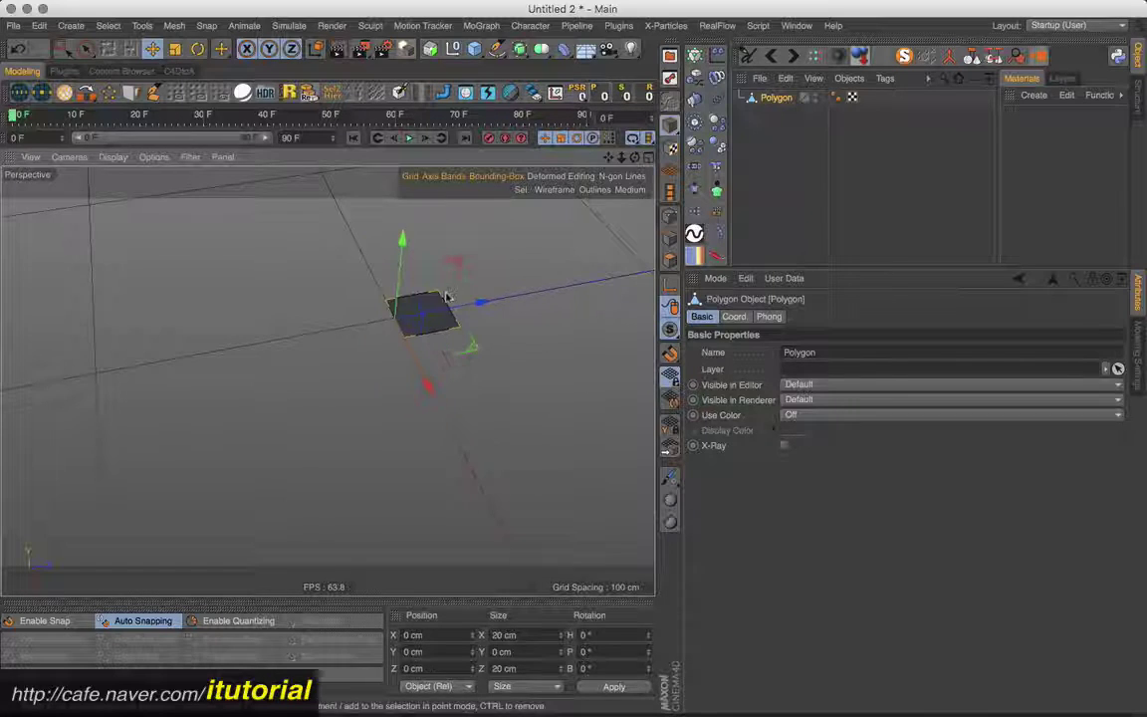
{"action": "mouse_move", "coordinate": [447, 295]}
{"action": "left_mouse_down", "text": "alt"}
{"action": "mouse_move", "coordinate": [429, 331]}
{"action": "mouse_move", "coordinate": [328, 380]}
{"action": "left_mouse_up", "text": "alt"}
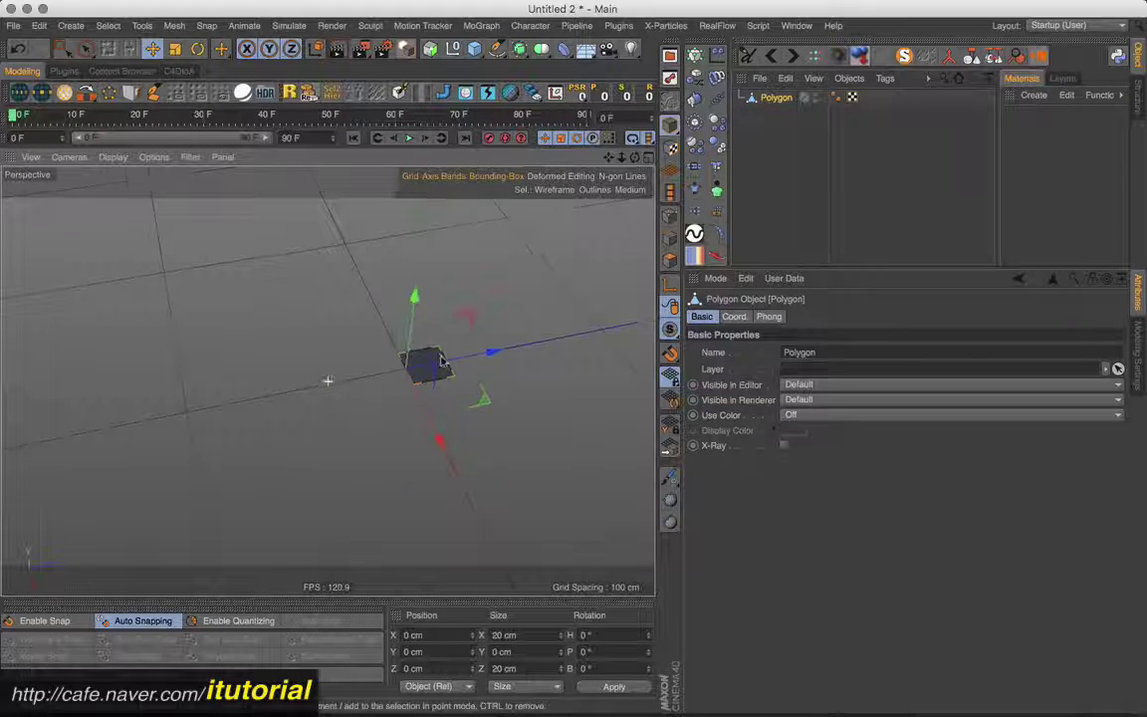
{"action": "scroll", "coordinate": [442, 362], "scroll_direction": "up", "scroll_amount": 3}
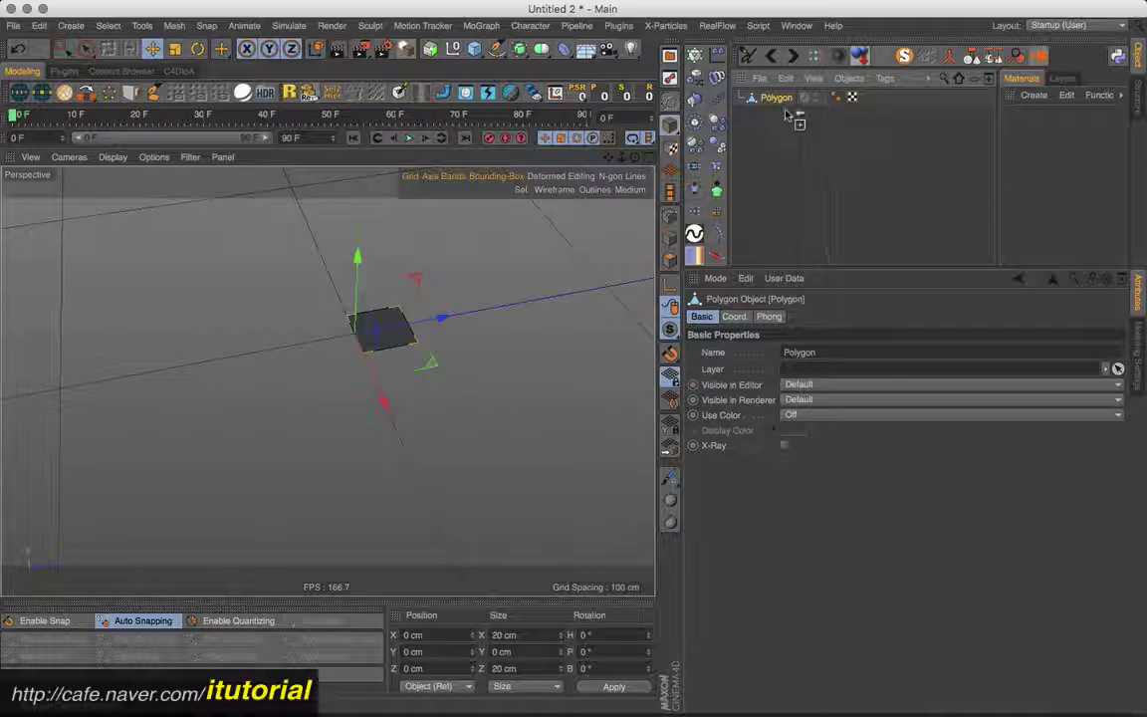
- Nest copies of the plane under one another, each offset 20 cm along Z, forming a five-square row
{"action": "left_click_drag", "start_coordinate": [785, 107], "coordinate": [787, 117], "text": "ctrl"}
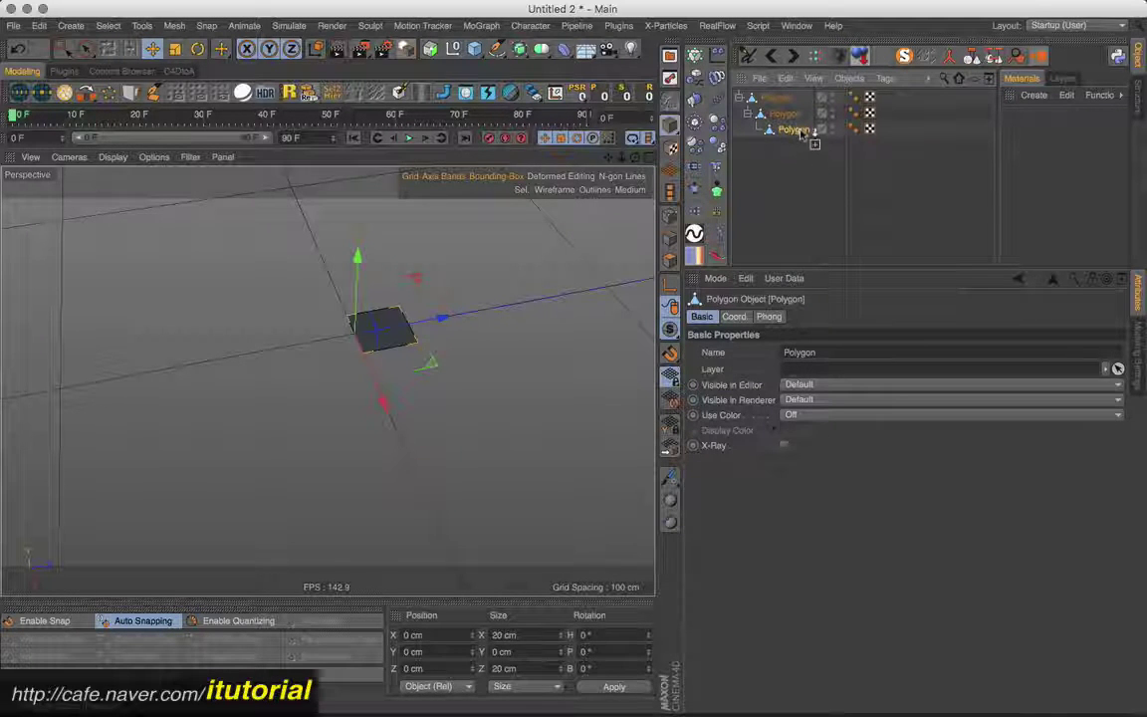
{"action": "left_click_drag", "start_coordinate": [793, 130], "coordinate": [811, 156], "text": "ctrl"}
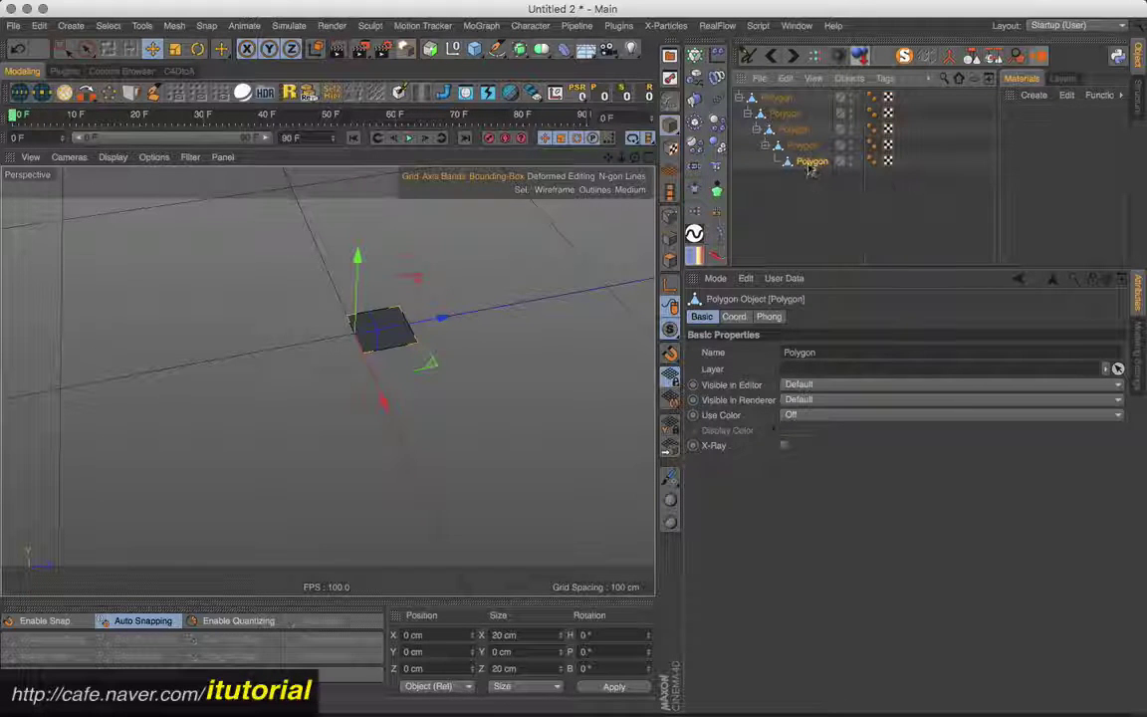
{"action": "left_click_drag", "start_coordinate": [817, 176], "coordinate": [782, 108]}
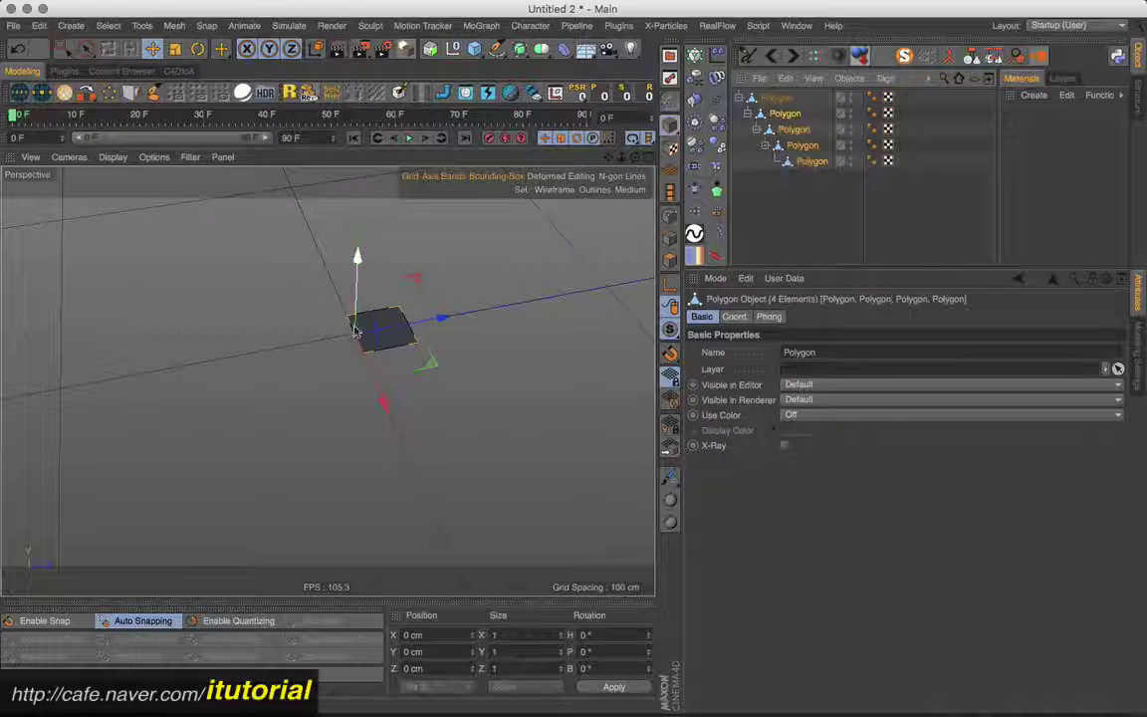
{"action": "left_click", "coordinate": [734, 315]}
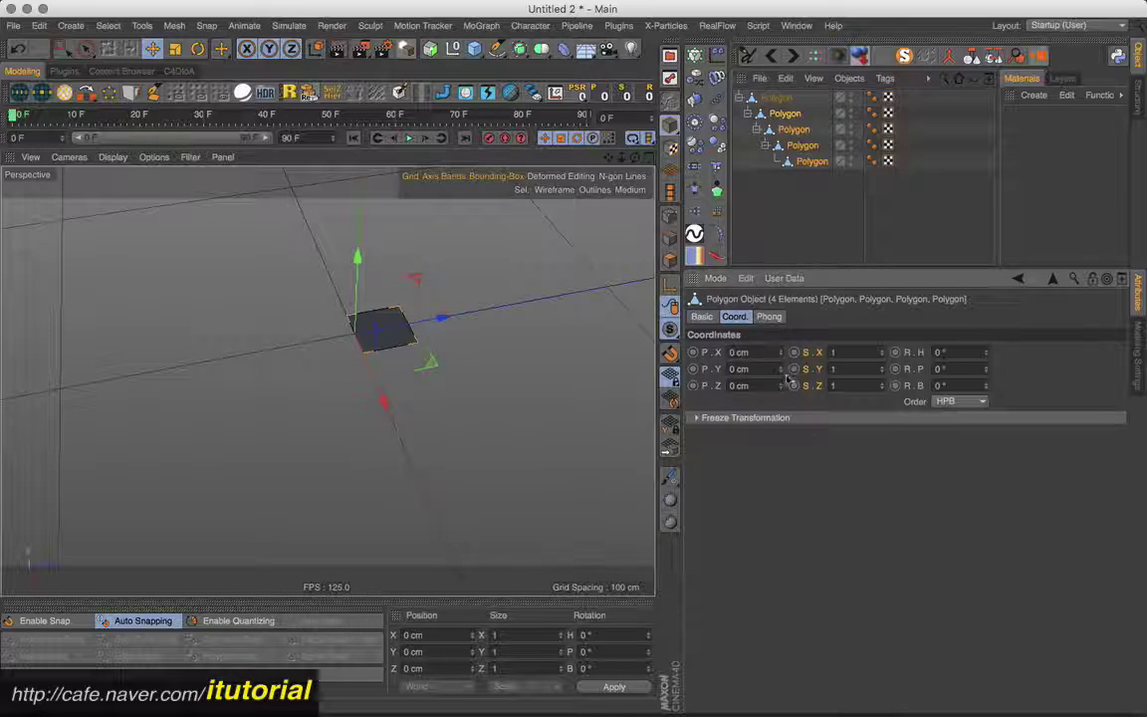
{"action": "type", "text": "20"}
{"action": "key", "text": "Return"}
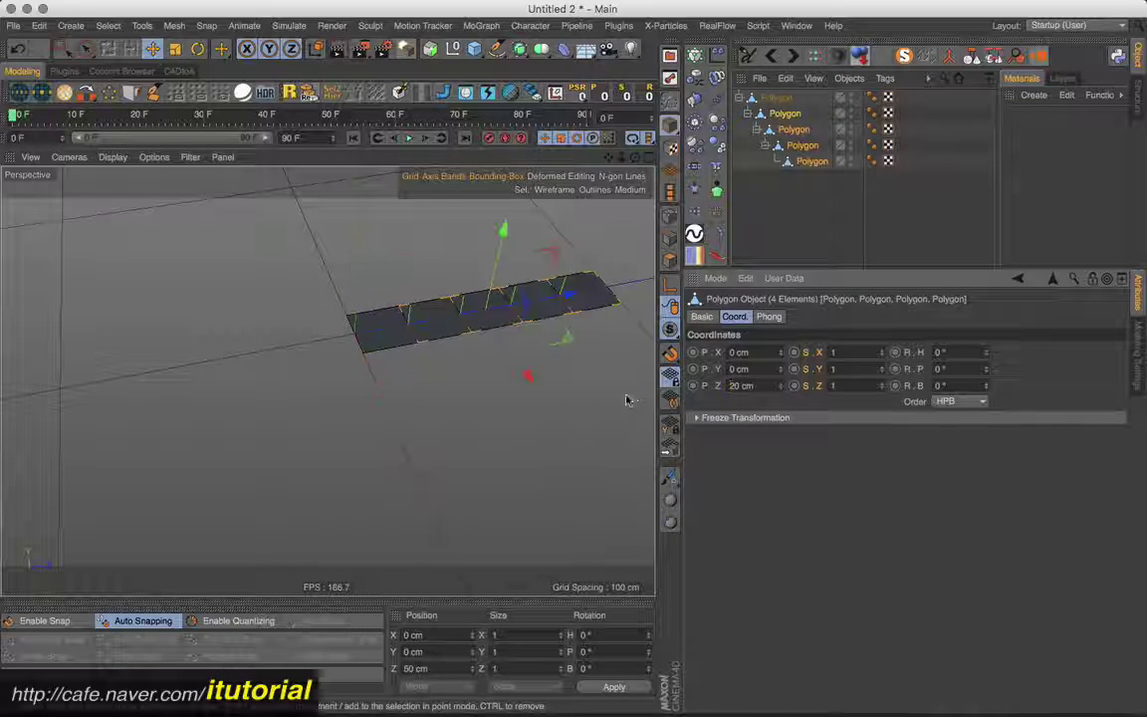
{"action": "left_click_drag", "start_coordinate": [486, 364], "coordinate": [455, 364], "text": "alt"}
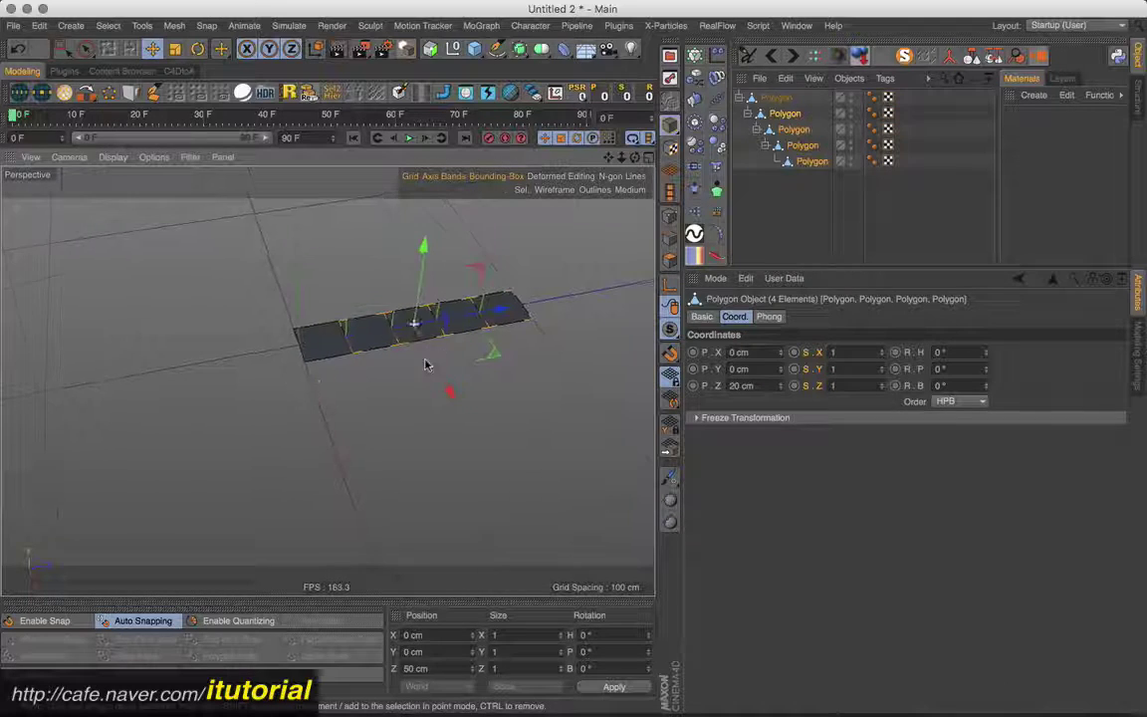
{"action": "left_click", "coordinate": [350, 373]}
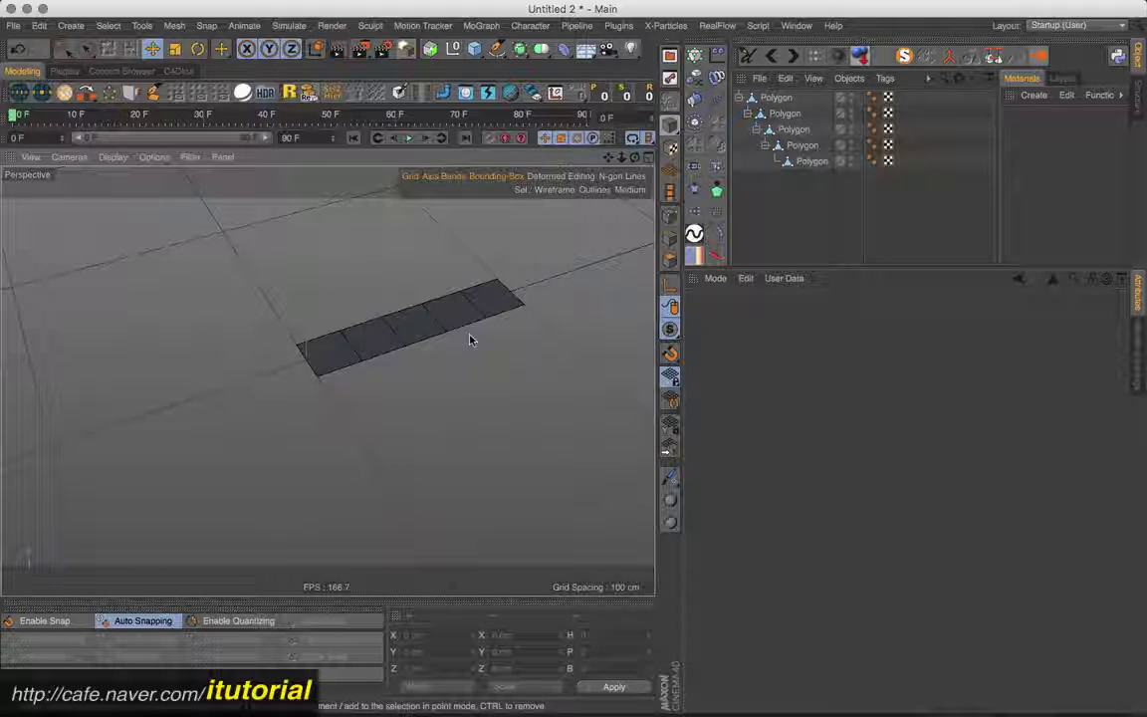
{"action": "left_click", "coordinate": [340, 348]}
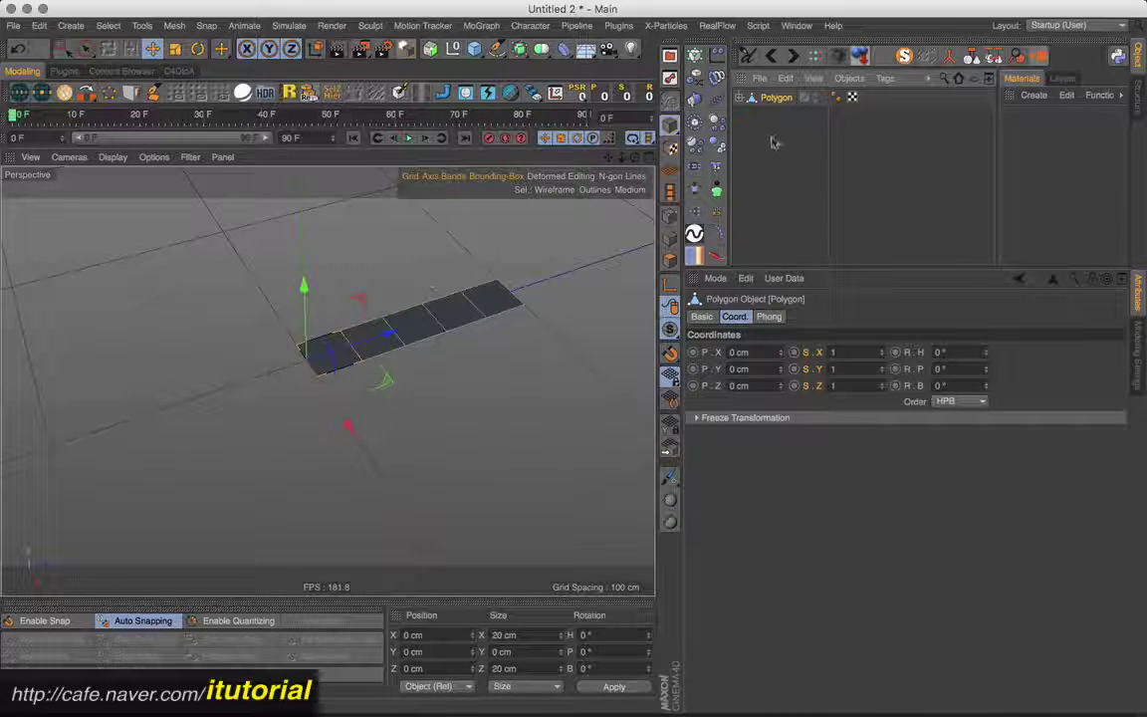
- Add a Taper deformer, pitch it 90°, and group it with the strip under a Null
{"action": "left_click", "coordinate": [566, 57]}
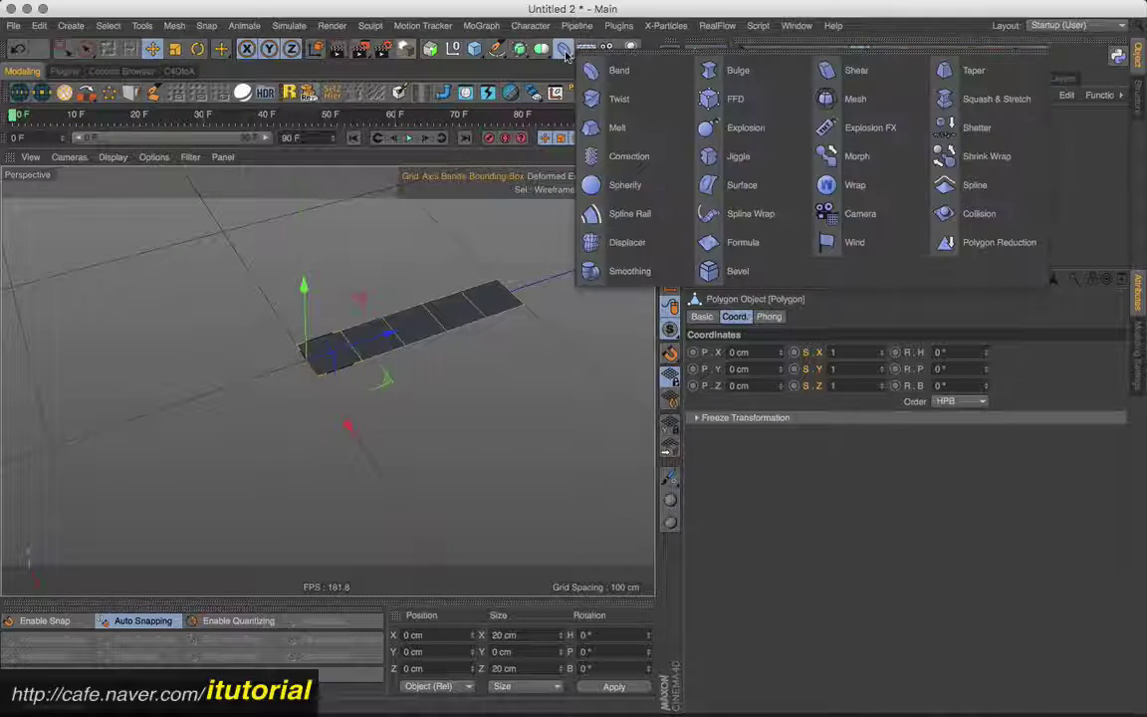
{"action": "left_click", "coordinate": [896, 65]}
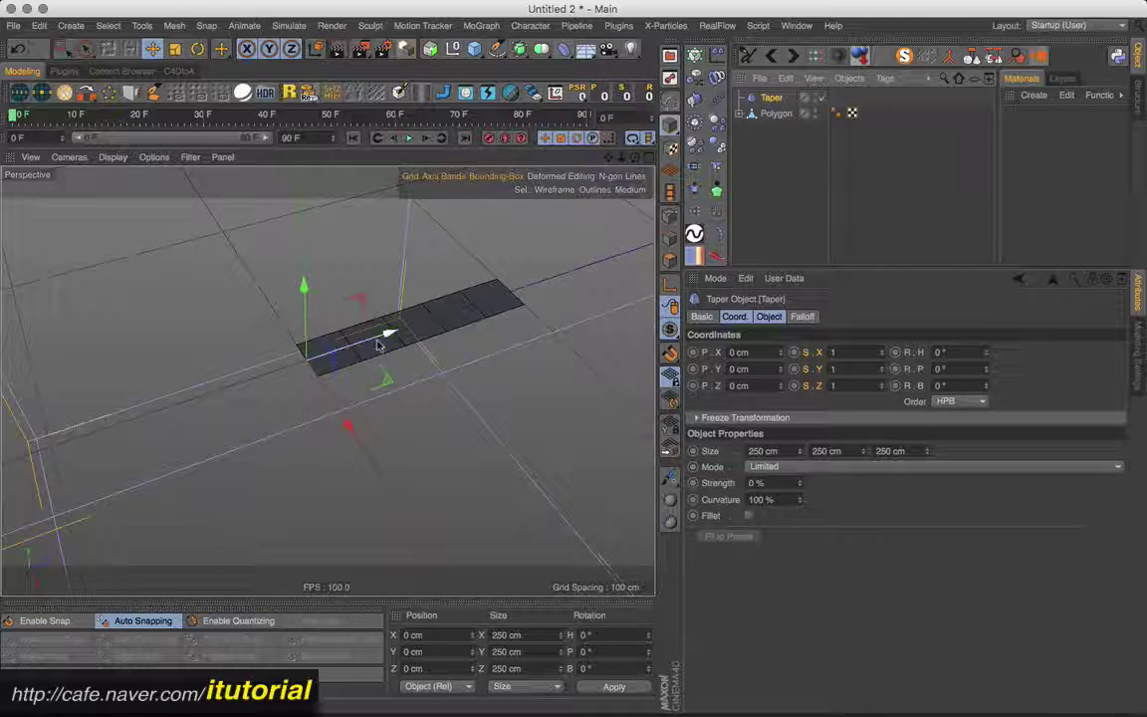
{"action": "left_click_drag", "start_coordinate": [389, 332], "coordinate": [438, 339], "text": "alt"}
{"action": "left_click", "coordinate": [198, 51]}
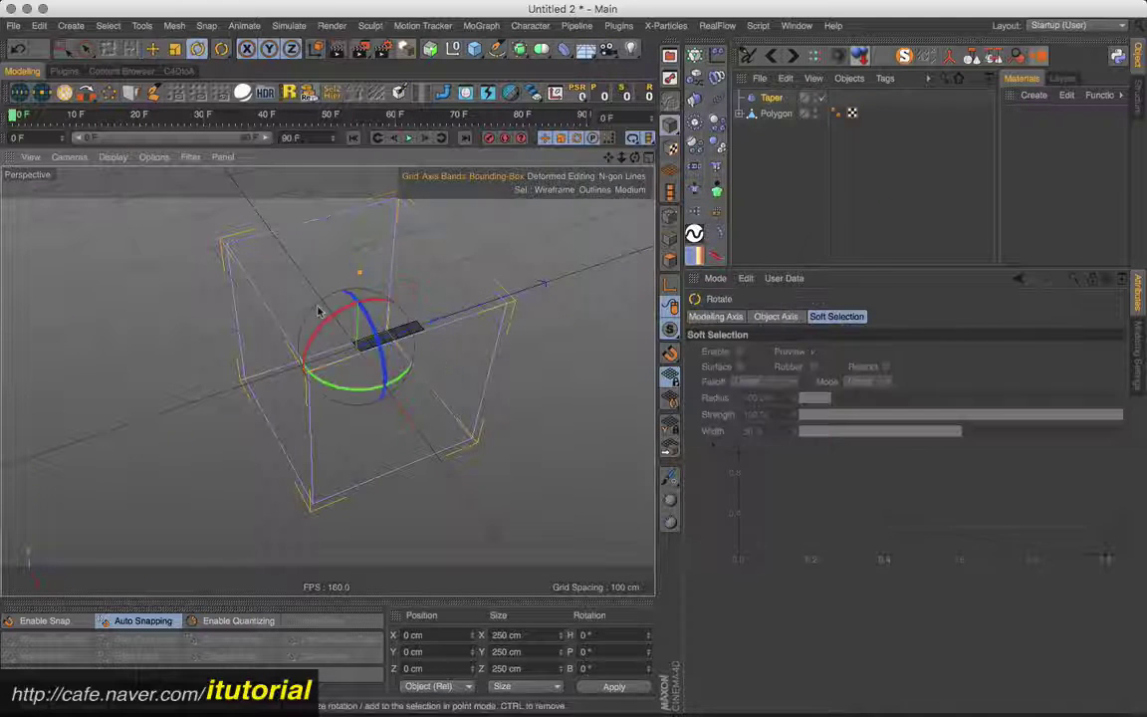
{"action": "left_click_drag", "start_coordinate": [338, 316], "coordinate": [287, 397]}
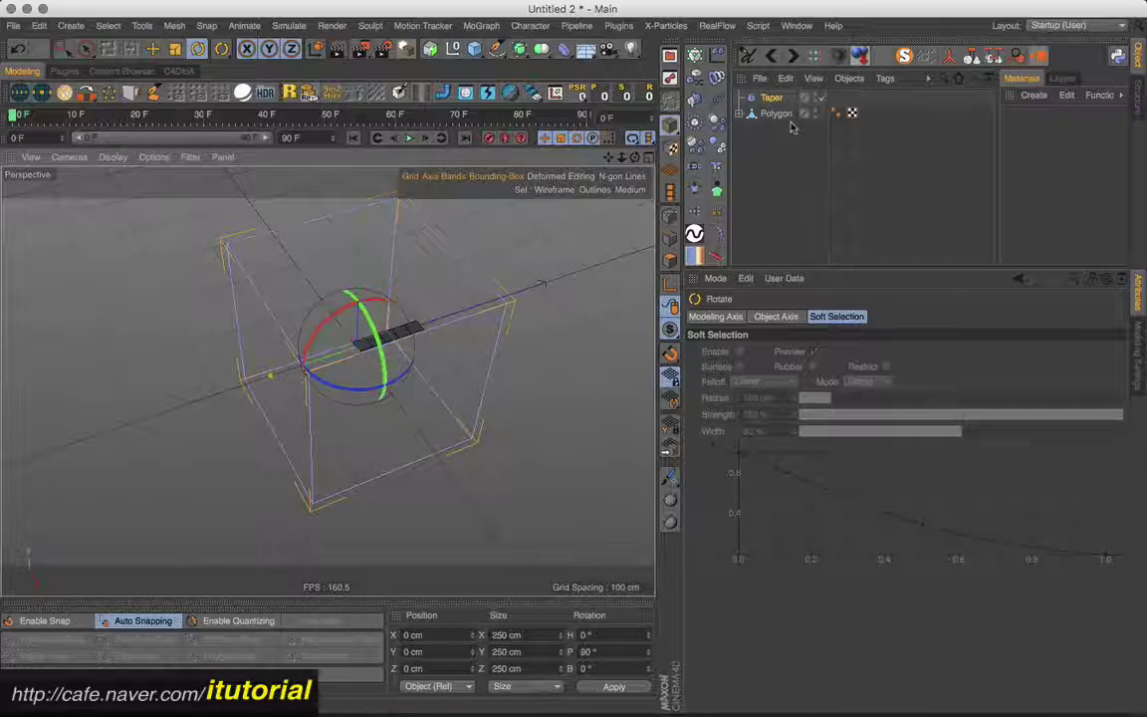
{"action": "left_click", "coordinate": [763, 104], "text": "shift"}
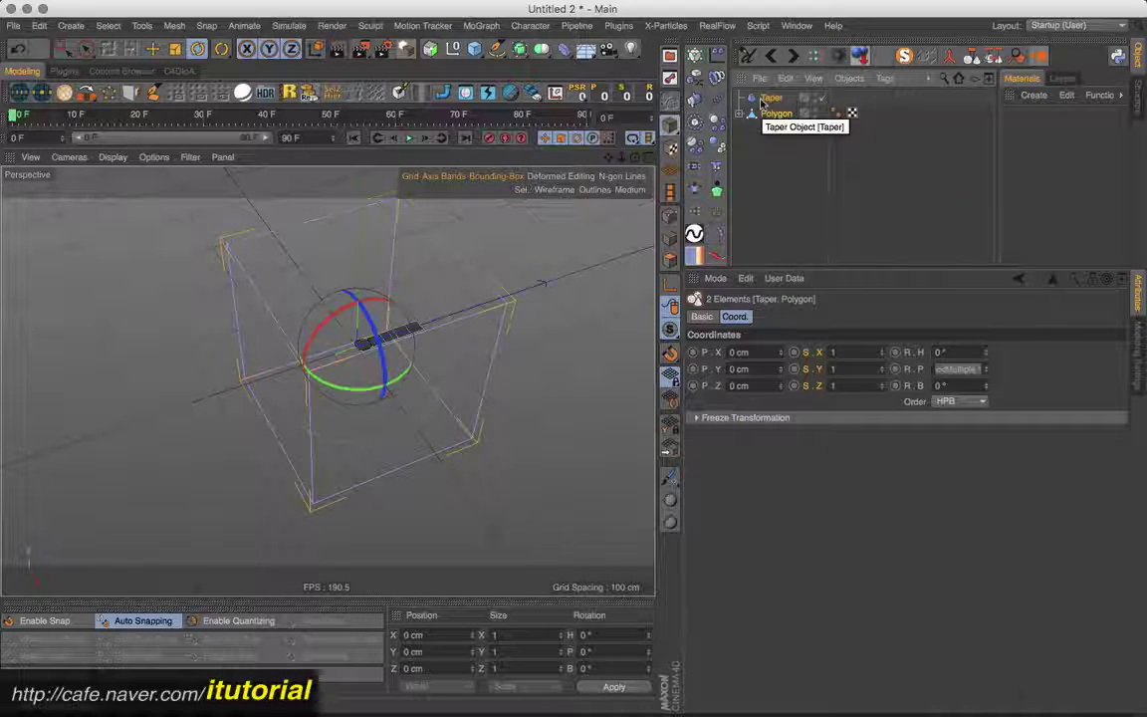
{"action": "key", "text": "alt+g"}
- Set the Taper's Strength to 100% and Curvature to 0%
{"action": "left_click", "coordinate": [739, 98]}
{"action": "left_click", "coordinate": [779, 114]}
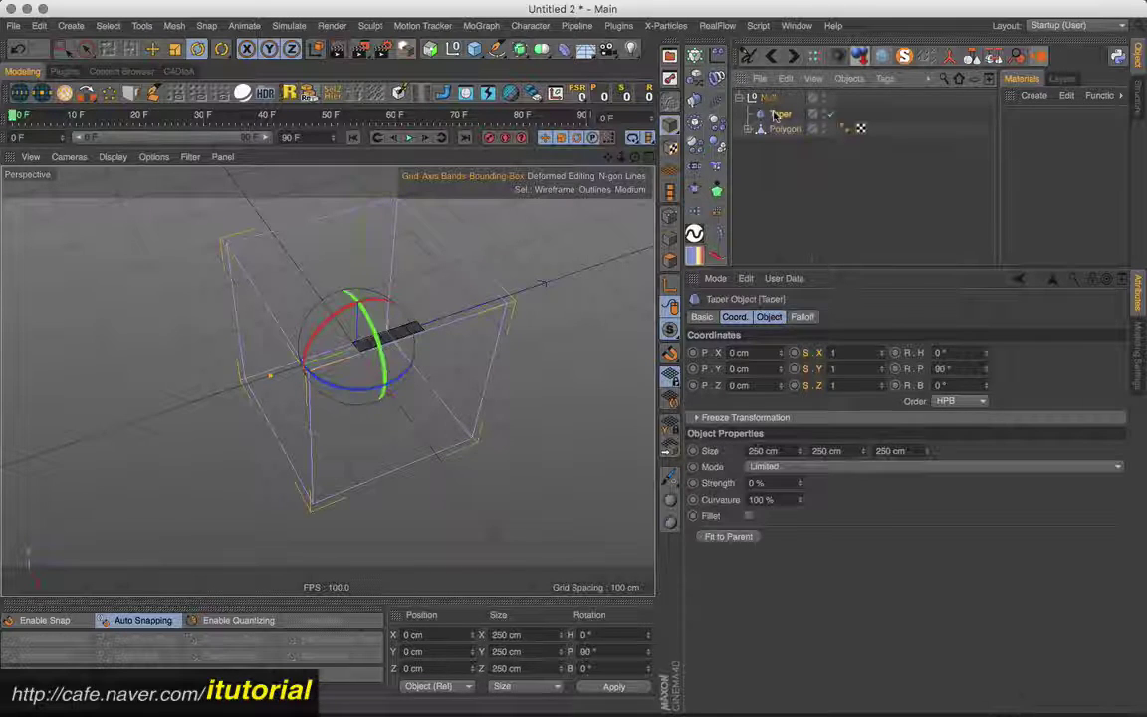
{"action": "left_click", "coordinate": [769, 316]}
{"action": "double_click", "coordinate": [757, 385]}
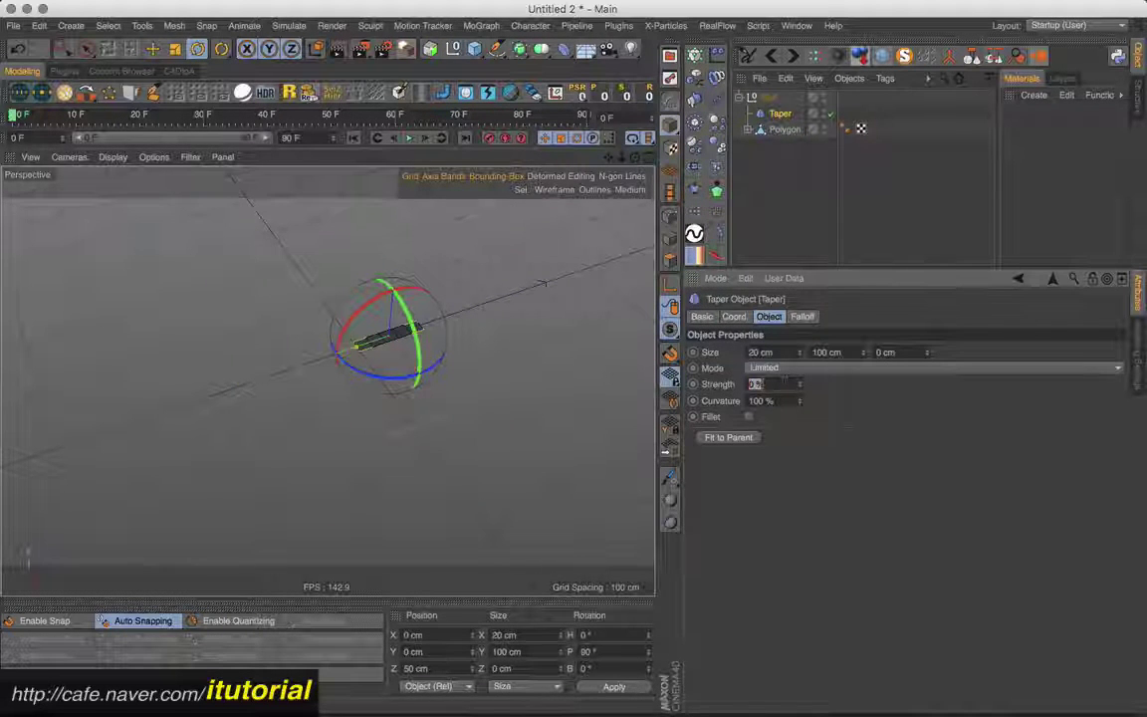
{"action": "type", "text": "100"}
{"action": "key", "text": "Tab"}
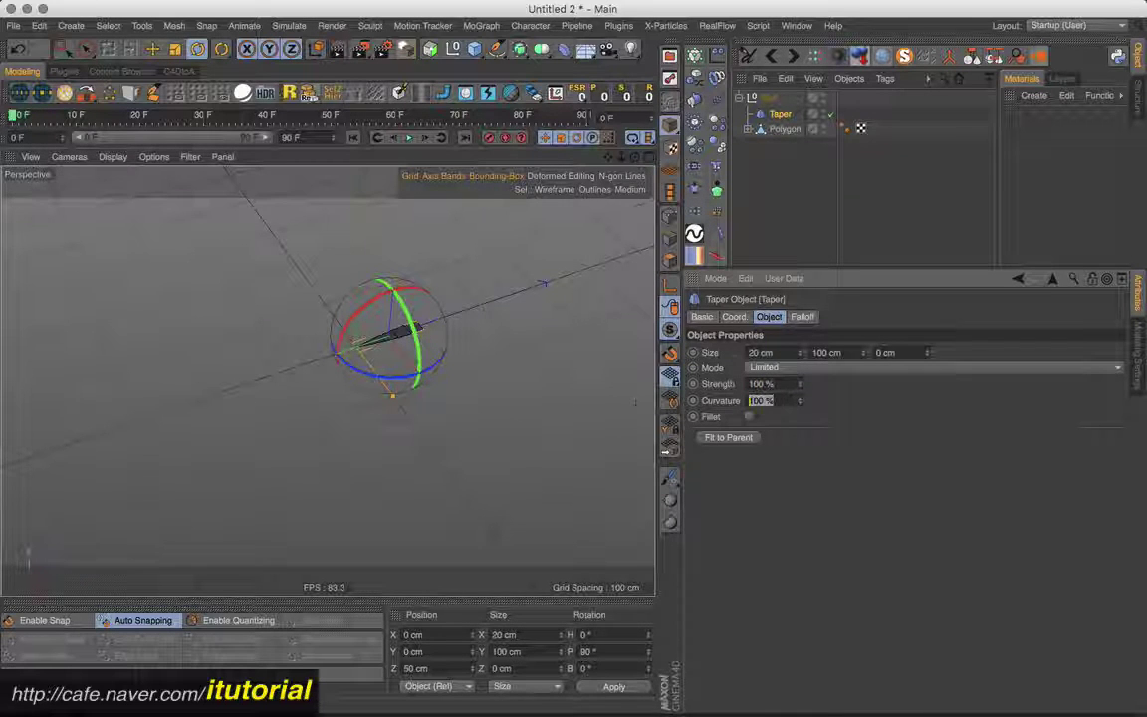
{"action": "type", "text": "0"}
{"action": "key", "text": "Return"}
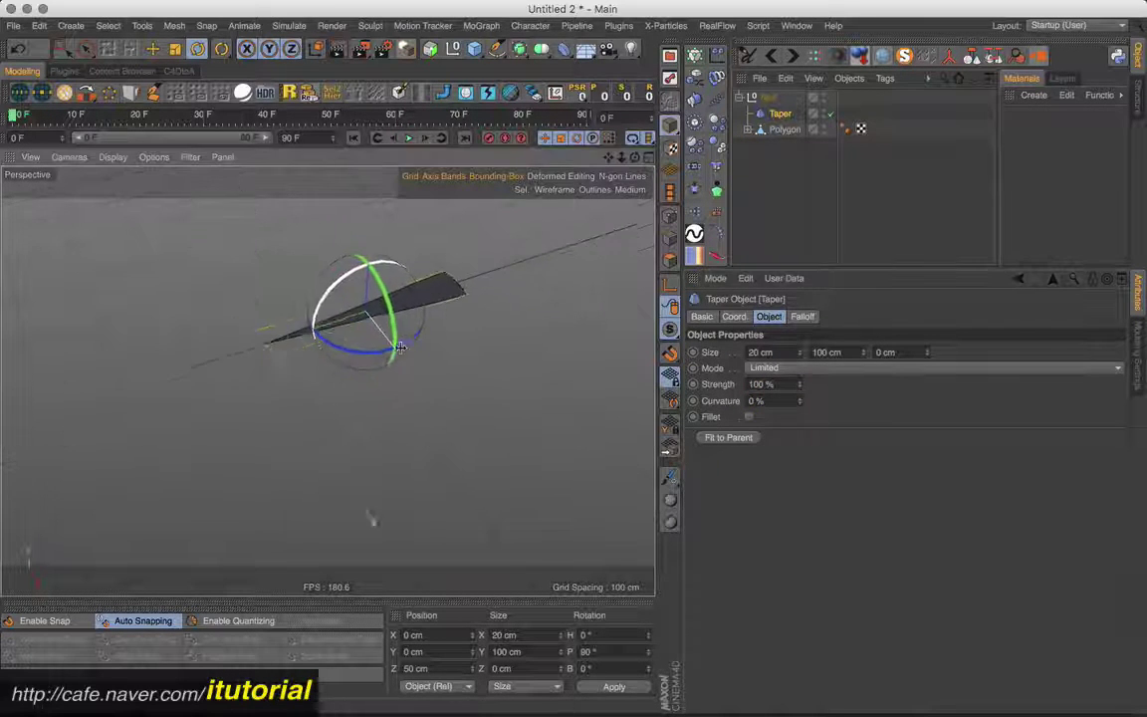
{"action": "mouse_move", "coordinate": [399, 346]}
{"action": "left_mouse_down", "text": "alt"}
{"action": "mouse_move", "coordinate": [310, 341]}
{"action": "mouse_move", "coordinate": [326, 379]}
{"action": "left_mouse_up", "text": "alt"}
- Place the Null group inside a new MoGraph Cloner
{"action": "left_click", "coordinate": [776, 165]}
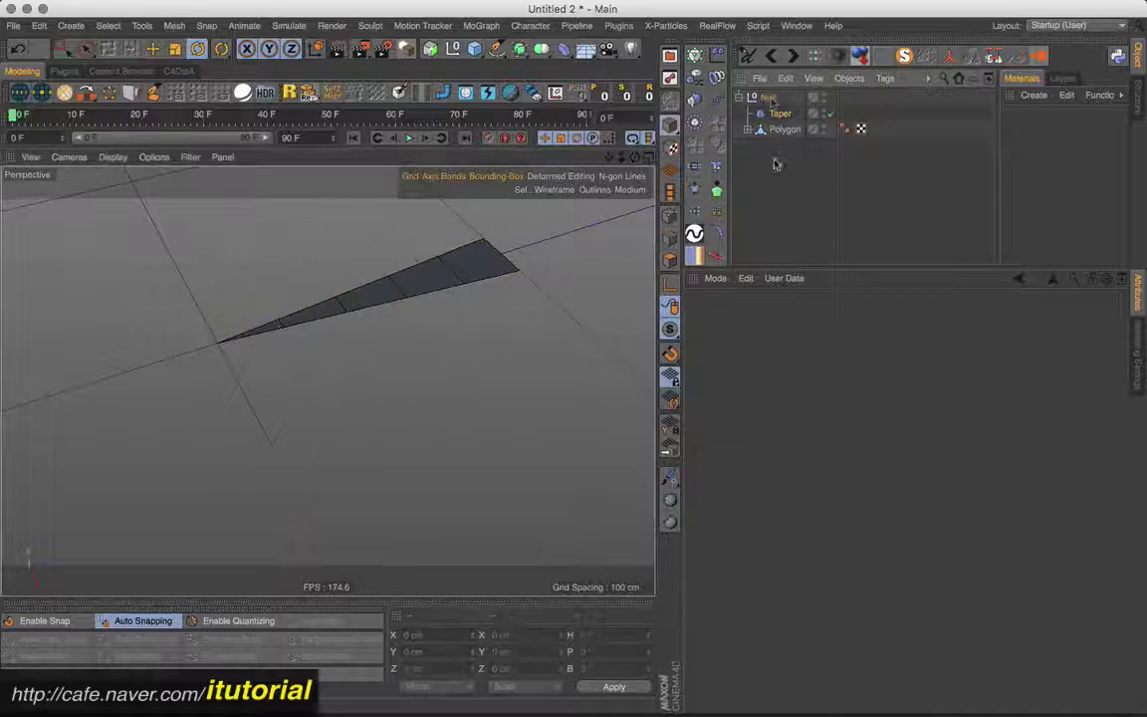
{"action": "left_click", "coordinate": [768, 97]}
{"action": "left_click", "coordinate": [739, 96]}
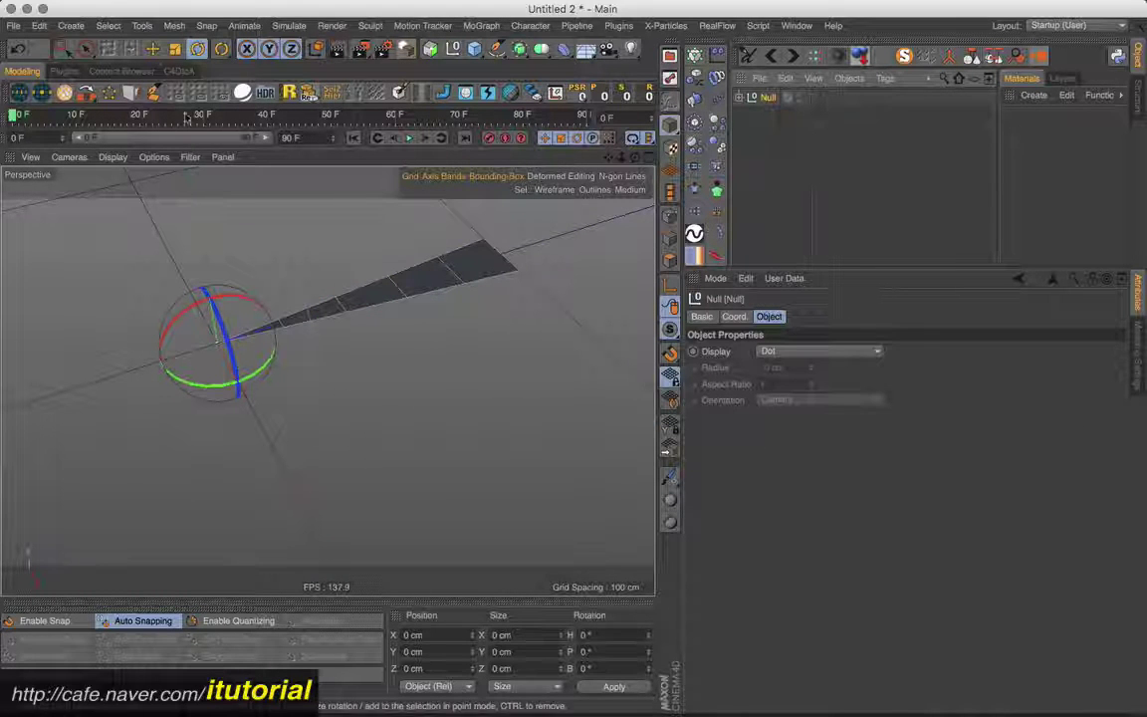
{"action": "left_click", "coordinate": [152, 49]}
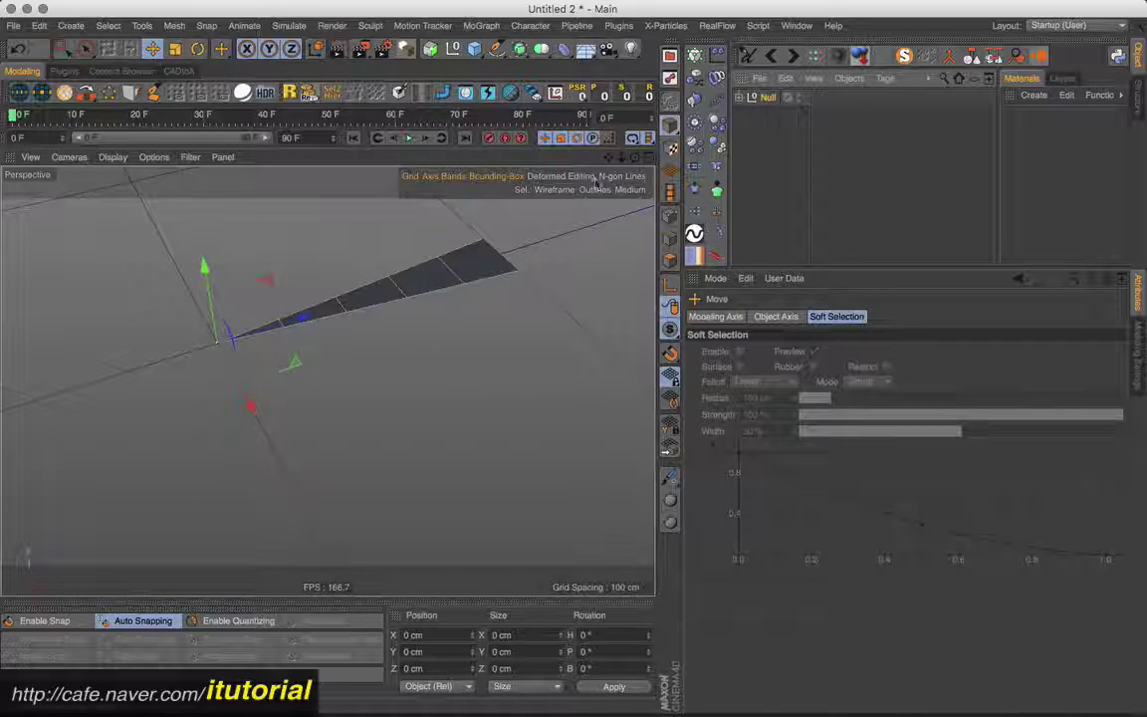
{"action": "left_click", "coordinate": [695, 57], "text": "alt"}
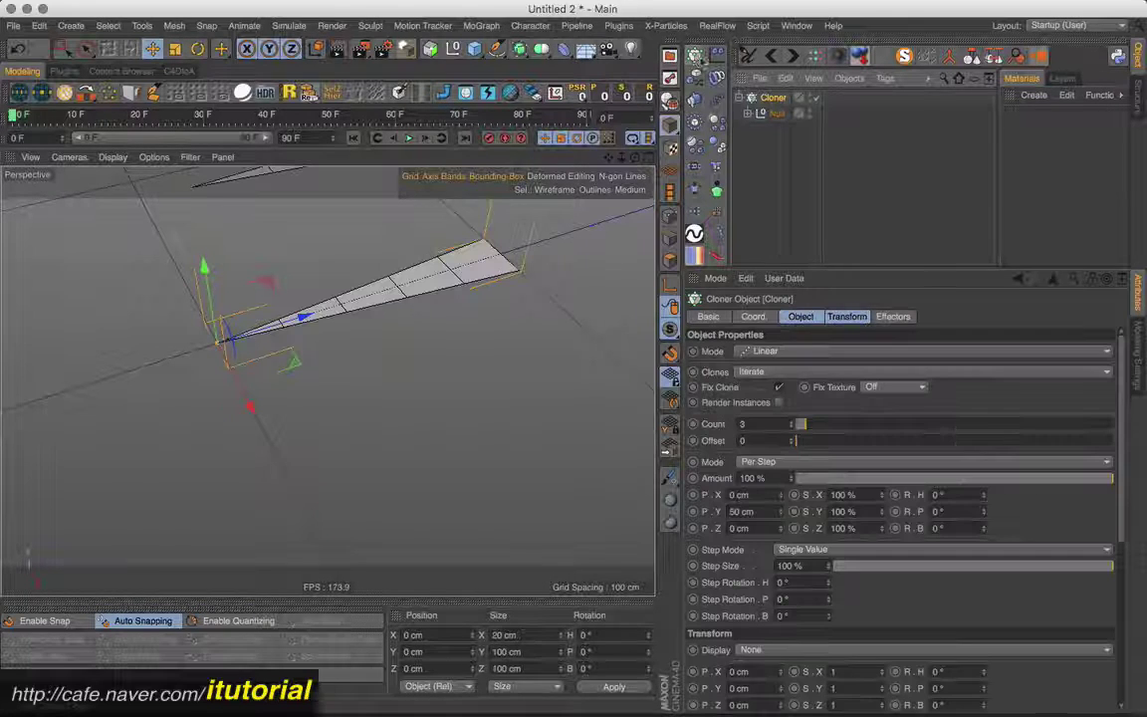
- Set the Cloner to Radial mode, XZ plane, radius 0 cm, and count 32
{"action": "left_click", "coordinate": [778, 355]}
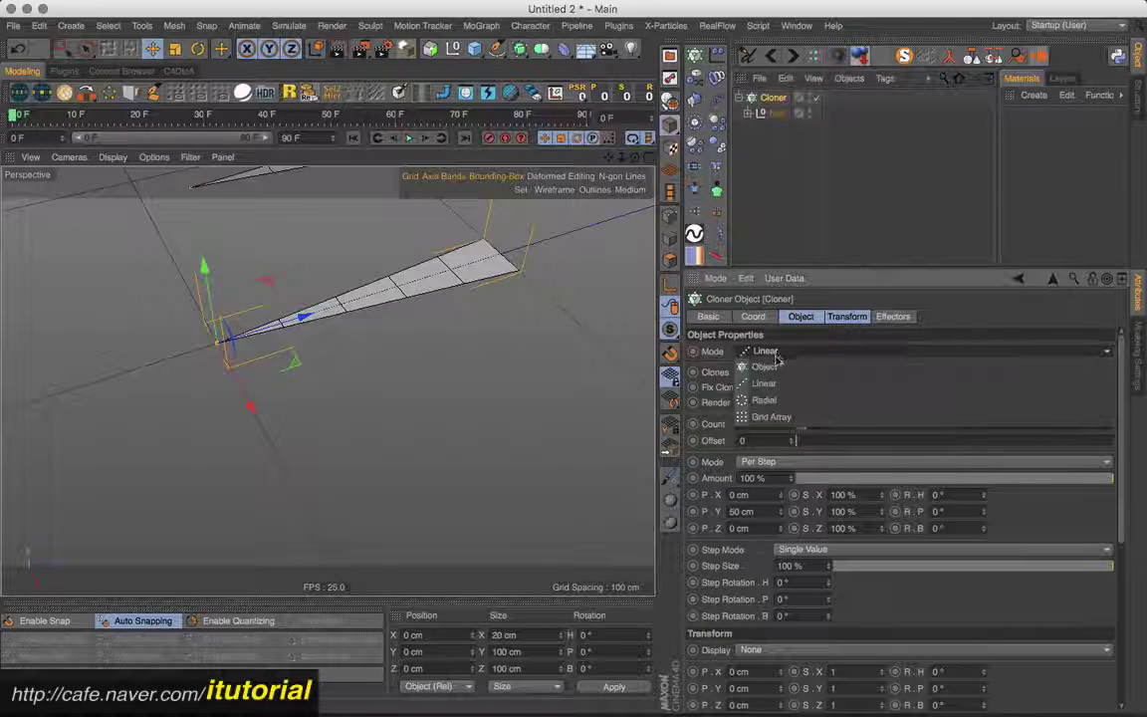
{"action": "left_click", "coordinate": [772, 397]}
{"action": "left_click", "coordinate": [753, 458]}
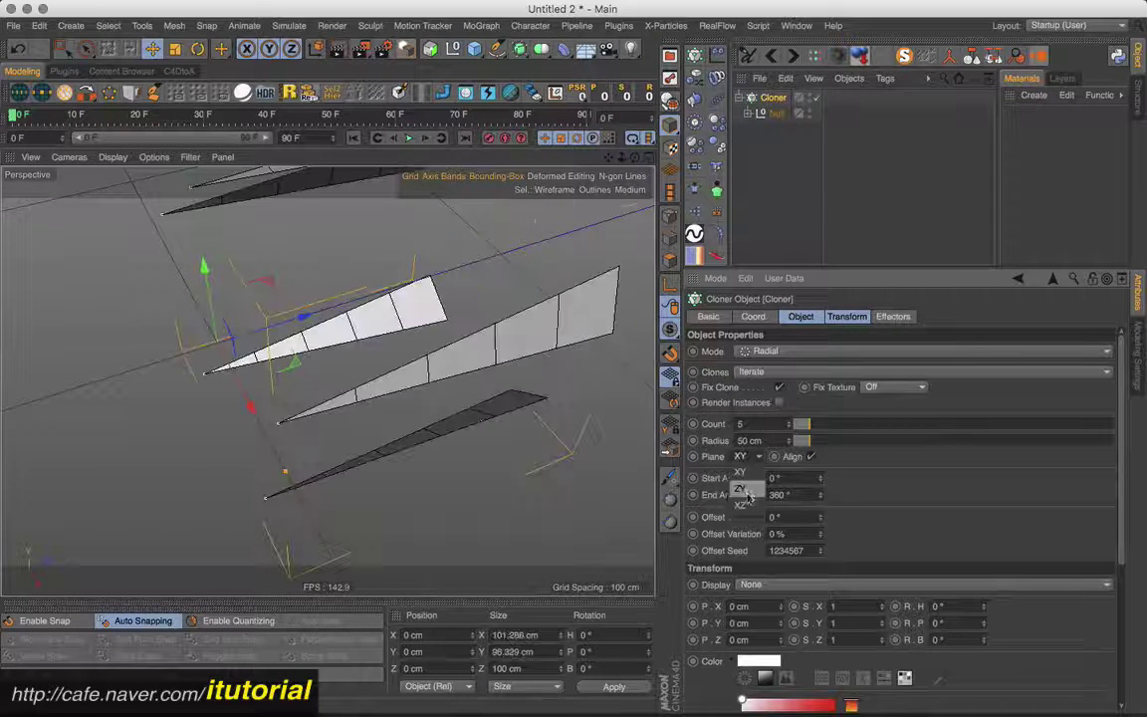
{"action": "left_click", "coordinate": [755, 488]}
{"action": "left_click", "coordinate": [810, 456]}
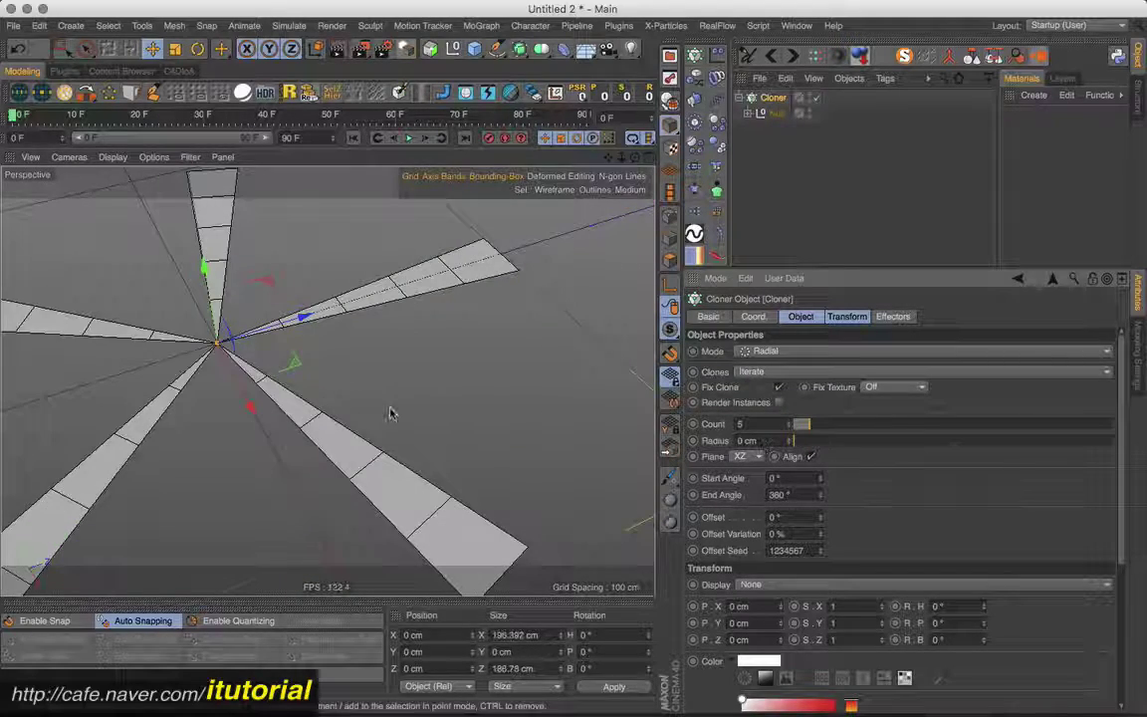
{"action": "left_click_drag", "start_coordinate": [390, 410], "coordinate": [405, 387], "text": "alt"}
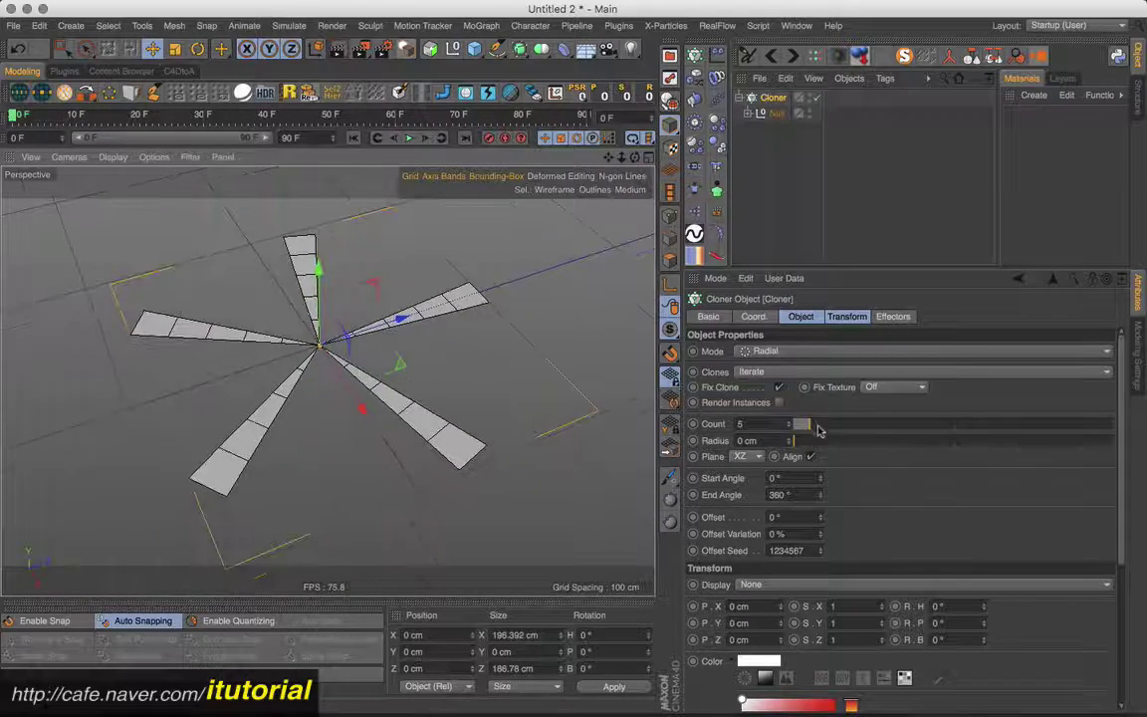
{"action": "left_click_drag", "start_coordinate": [819, 429], "coordinate": [896, 424]}
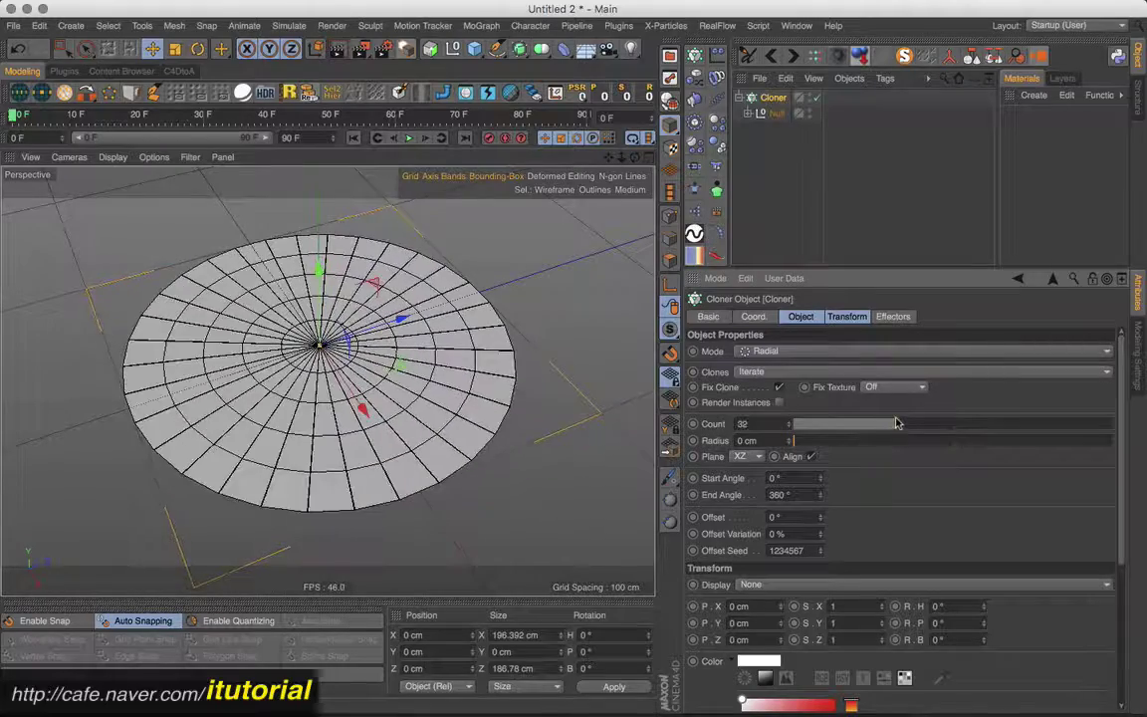
- Lower the Cloner's clone count to 31
{"action": "scroll", "coordinate": [420, 444], "scroll_direction": "up", "scroll_amount": 5}
{"action": "scroll", "coordinate": [476, 413], "scroll_direction": "up", "scroll_amount": 3}
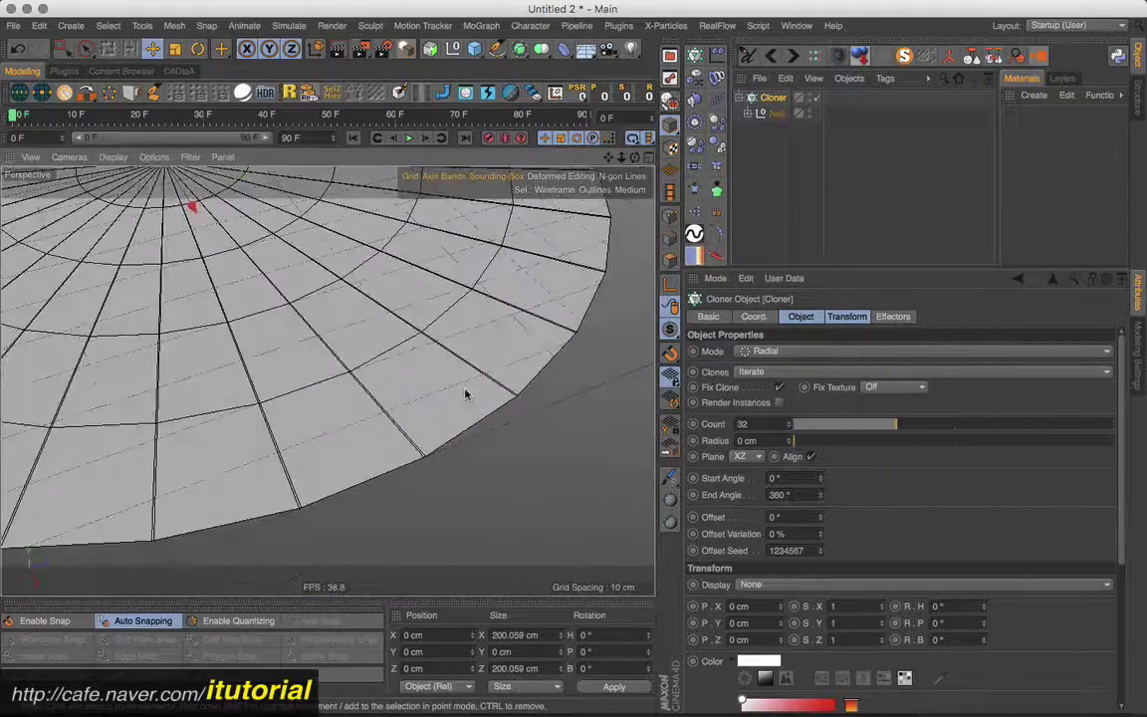
{"action": "scroll", "coordinate": [464, 393], "scroll_direction": "up", "scroll_amount": 2}
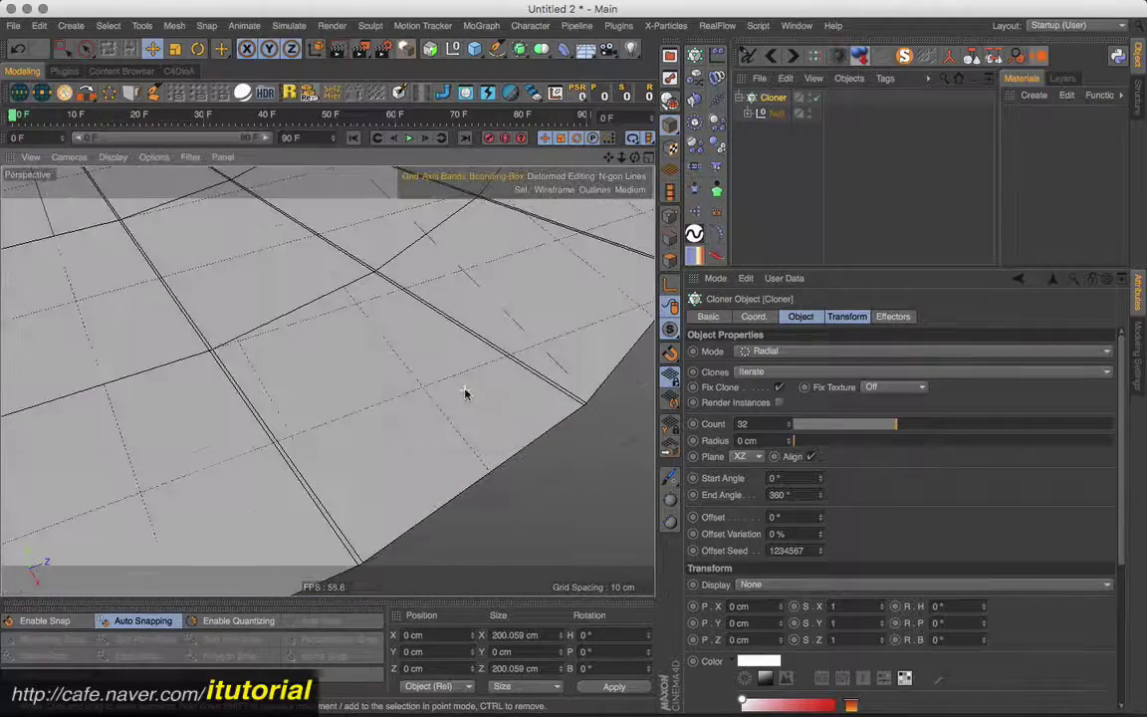
{"action": "left_click", "coordinate": [789, 429]}
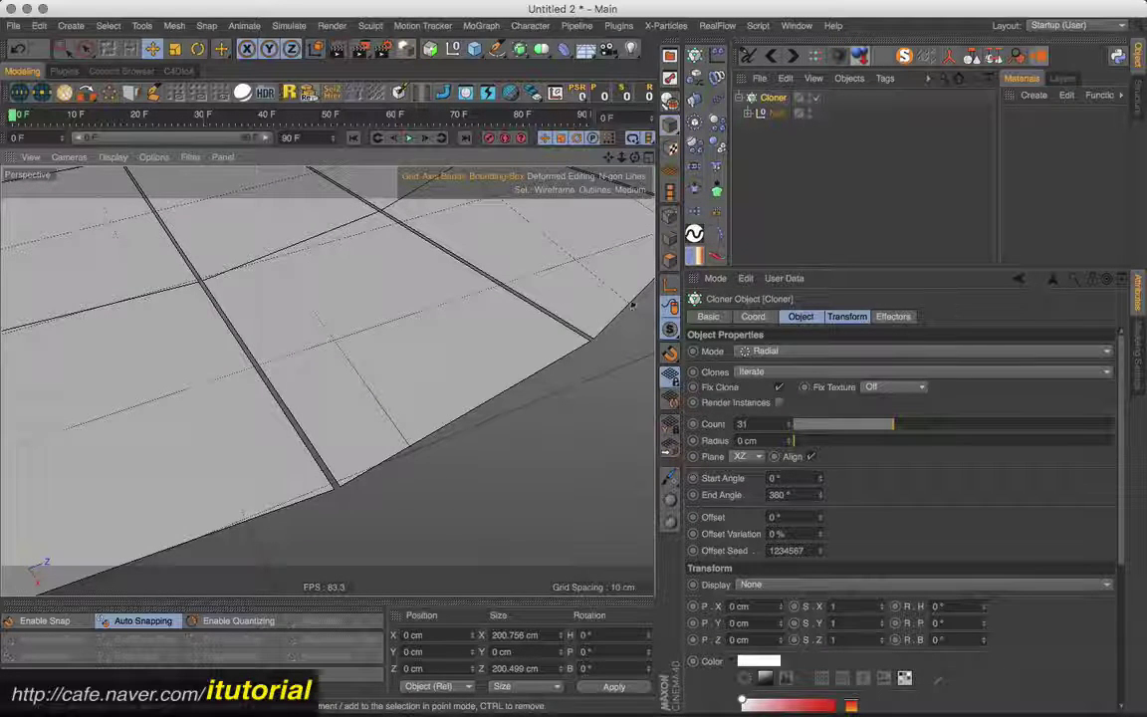
- Widen each clone to a transform scale X of about 1.017 to close the gaps
{"action": "left_click", "coordinate": [748, 112]}
{"action": "left_click", "coordinate": [776, 148]}
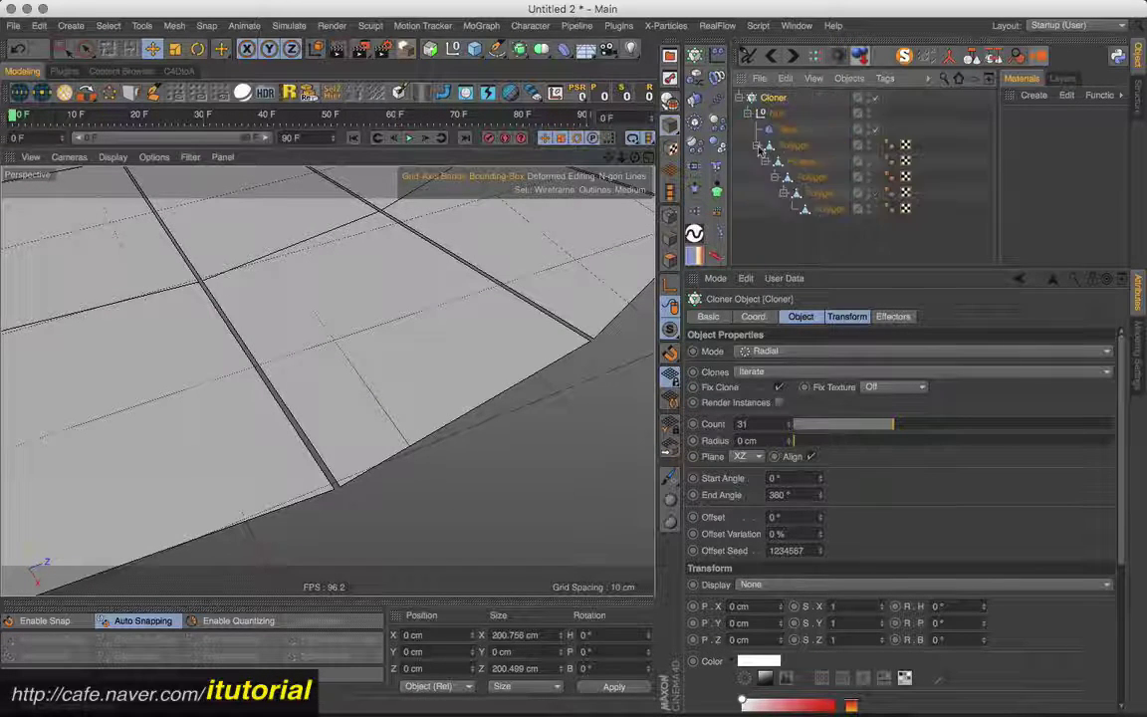
{"action": "left_click", "coordinate": [748, 113]}
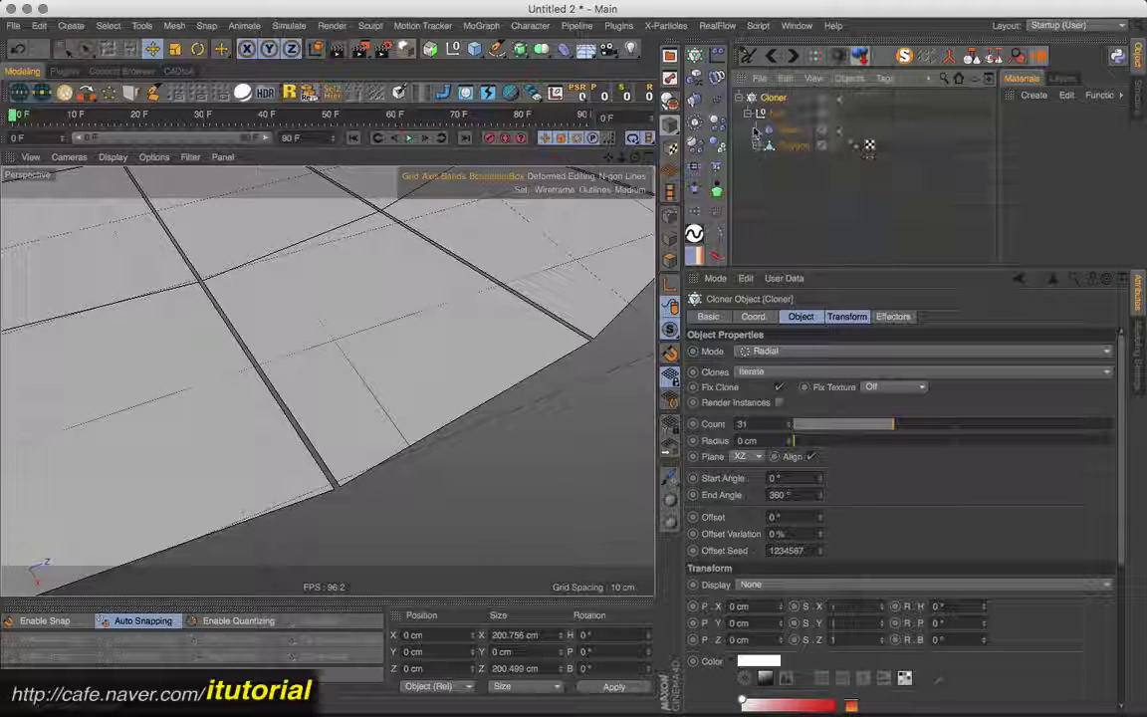
{"action": "left_click", "coordinate": [749, 113]}
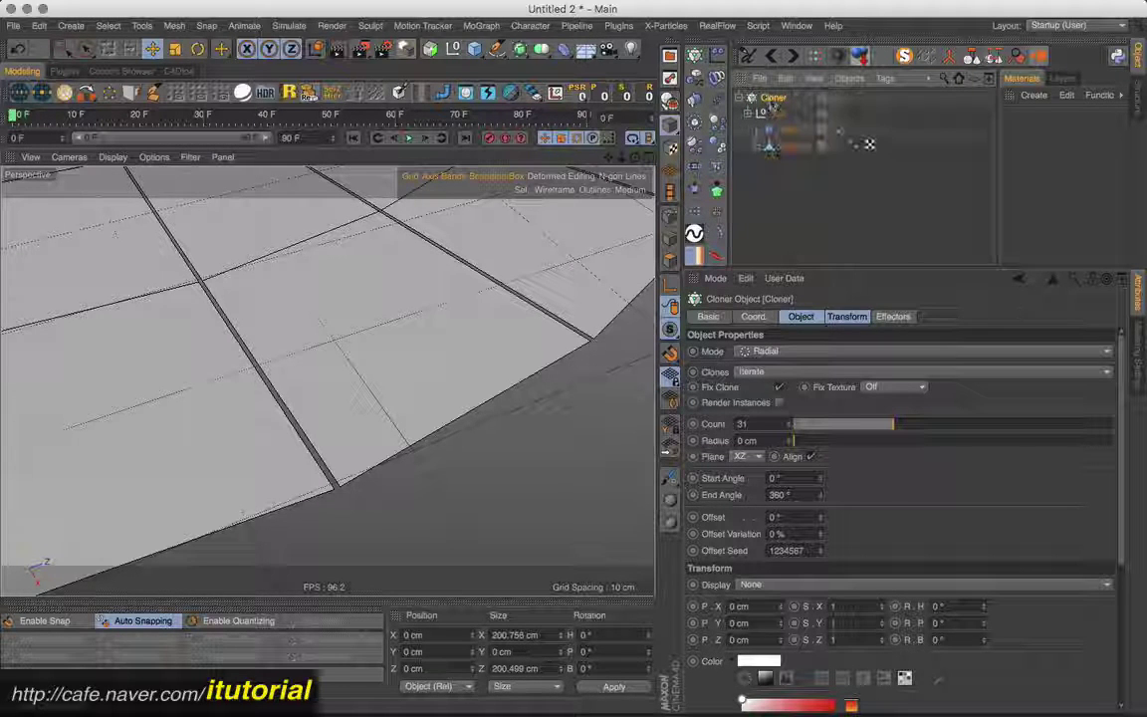
{"action": "left_click", "coordinate": [847, 317]}
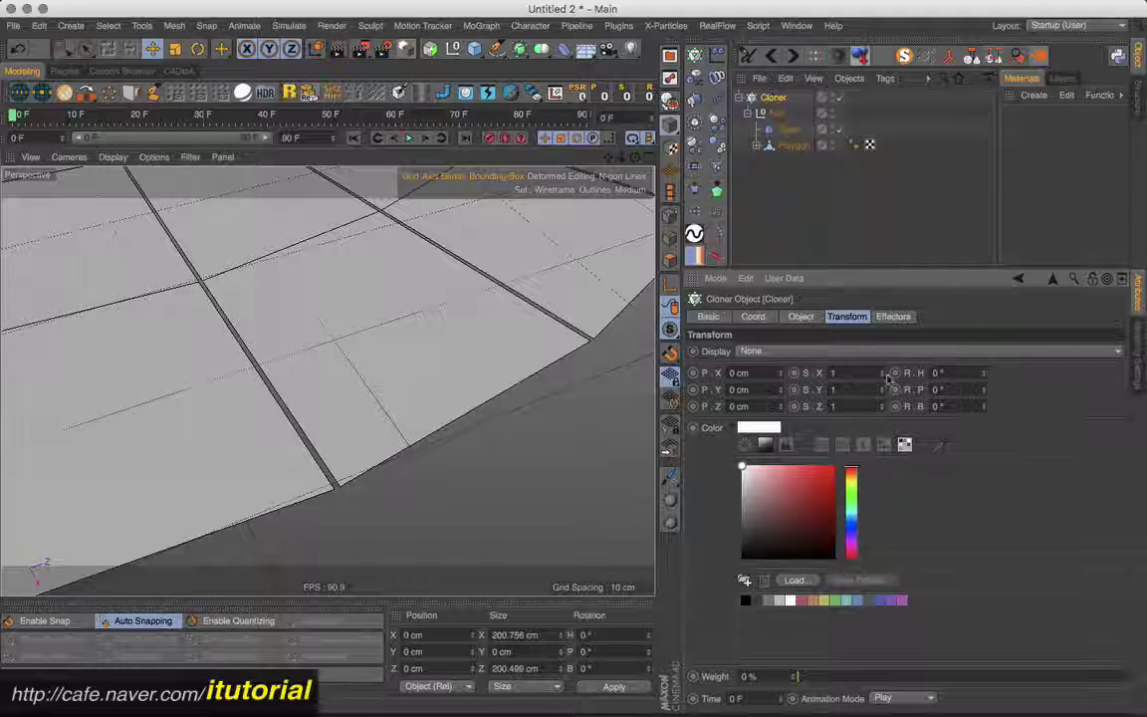
{"action": "left_click_drag", "start_coordinate": [882, 373], "coordinate": [883, 379]}
{"action": "scroll", "coordinate": [463, 388], "scroll_direction": "down", "scroll_amount": 5}
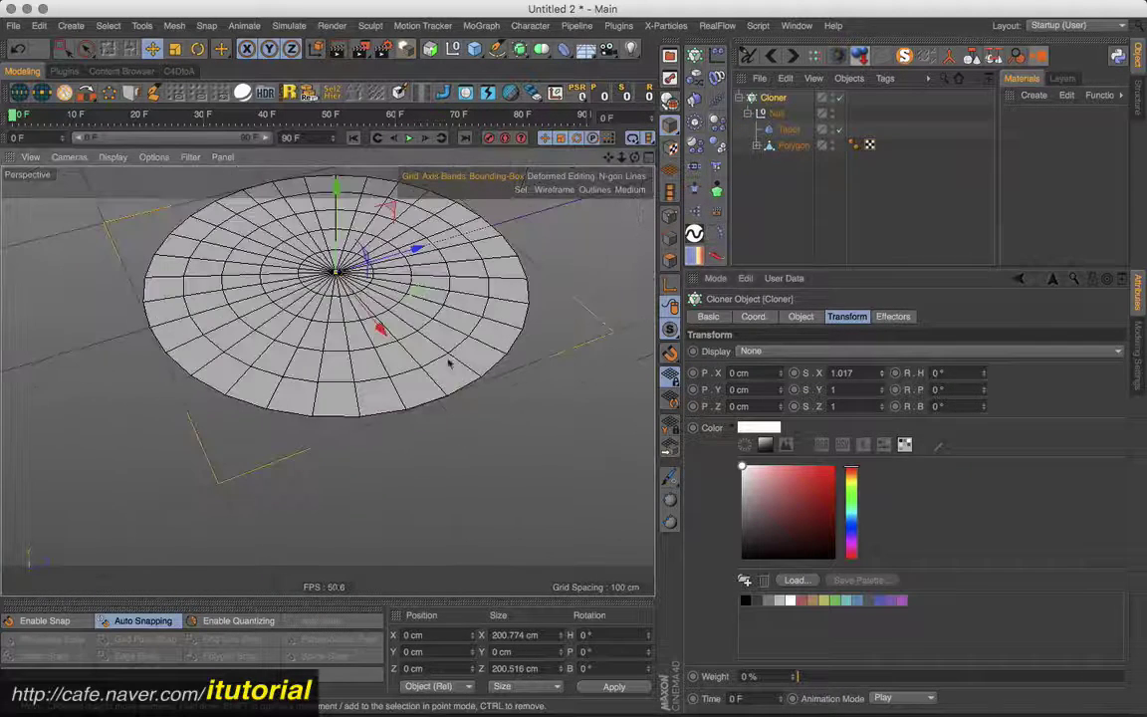
{"action": "scroll", "coordinate": [448, 365], "scroll_direction": "up", "scroll_amount": 1}
{"action": "scroll", "coordinate": [444, 366], "scroll_direction": "up", "scroll_amount": 1}
{"action": "mouse_move", "coordinate": [443, 385]}
{"action": "left_mouse_down", "text": "alt"}
{"action": "mouse_move", "coordinate": [468, 248]}
{"action": "mouse_move", "coordinate": [463, 397]}
{"action": "mouse_move", "coordinate": [452, 391]}
{"action": "left_mouse_up", "text": "alt"}
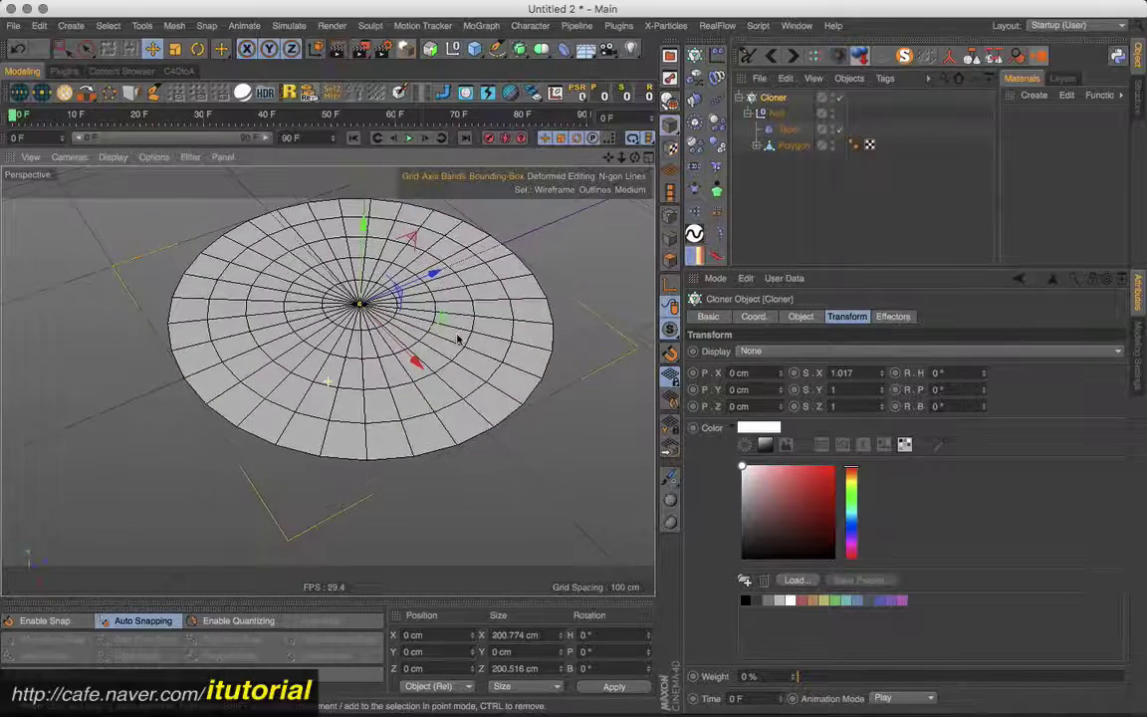
{"action": "left_click_drag", "start_coordinate": [468, 342], "coordinate": [461, 332], "text": "alt"}
{"action": "left_click", "coordinate": [782, 181]}
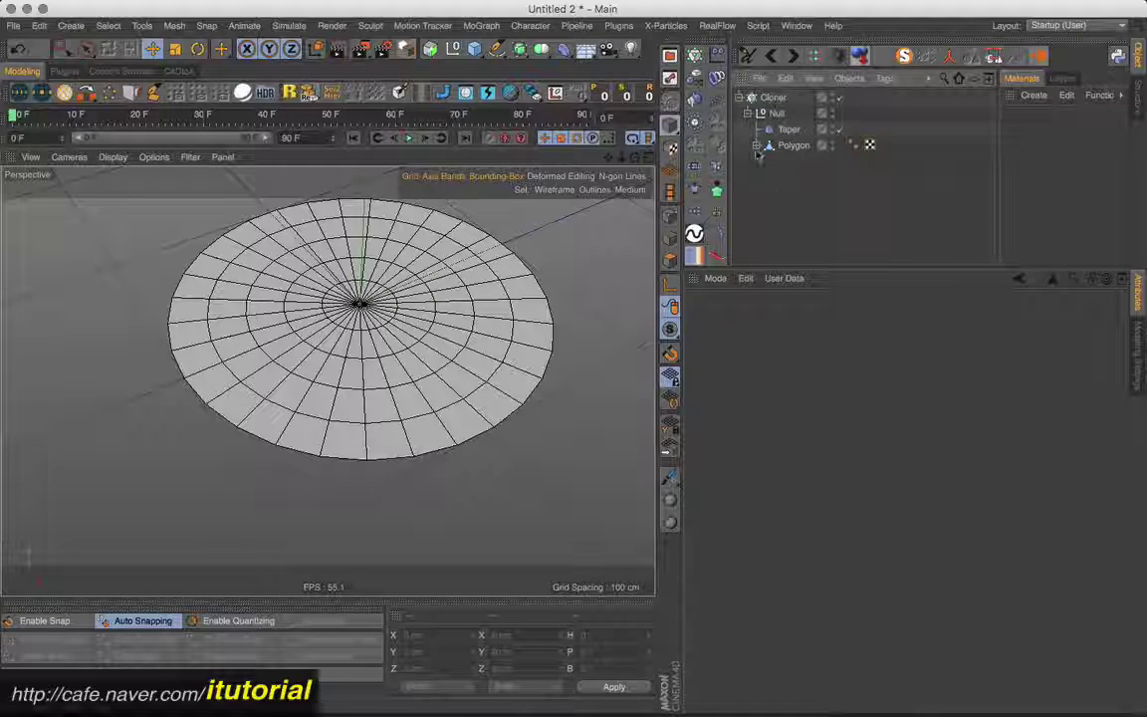
- Pitch the innermost nested polygon strip upward, settling around 87°
{"action": "left_click", "coordinate": [757, 147]}
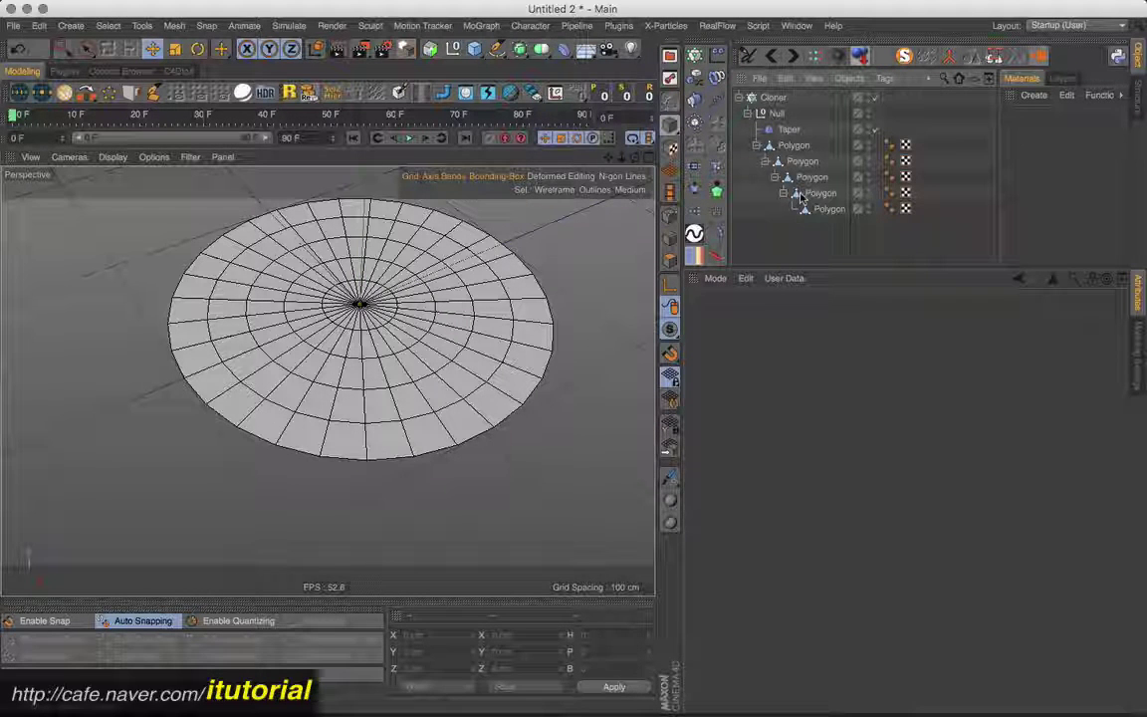
{"action": "left_click", "coordinate": [826, 210]}
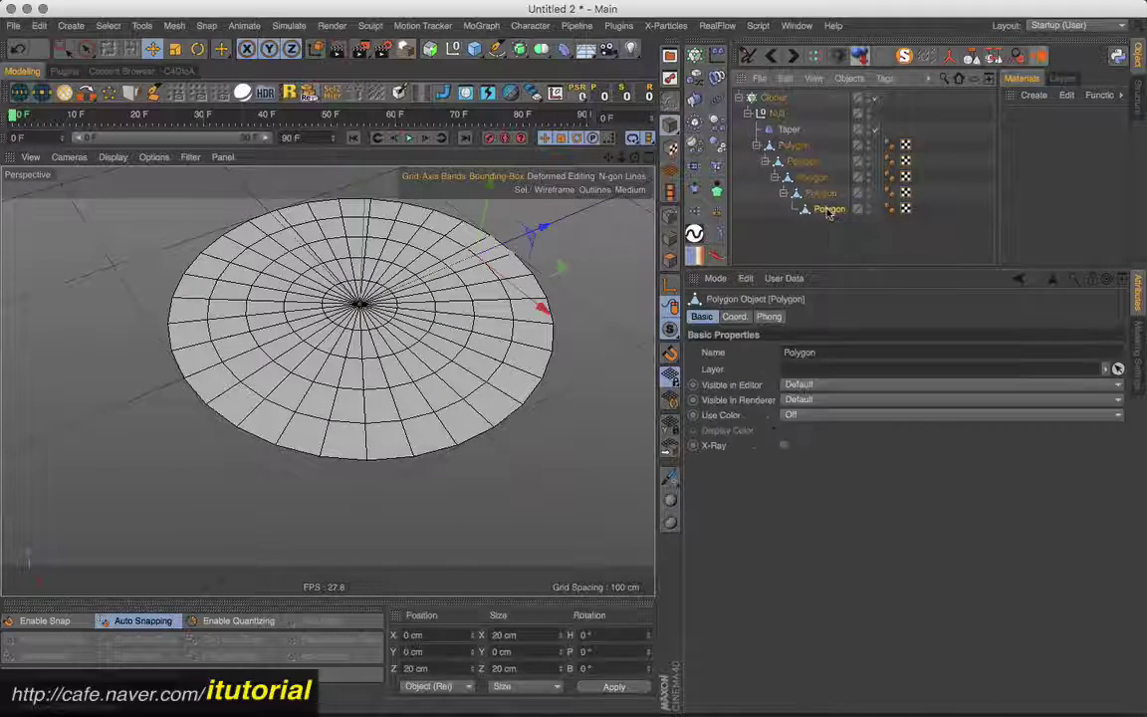
{"action": "left_click", "coordinate": [737, 317]}
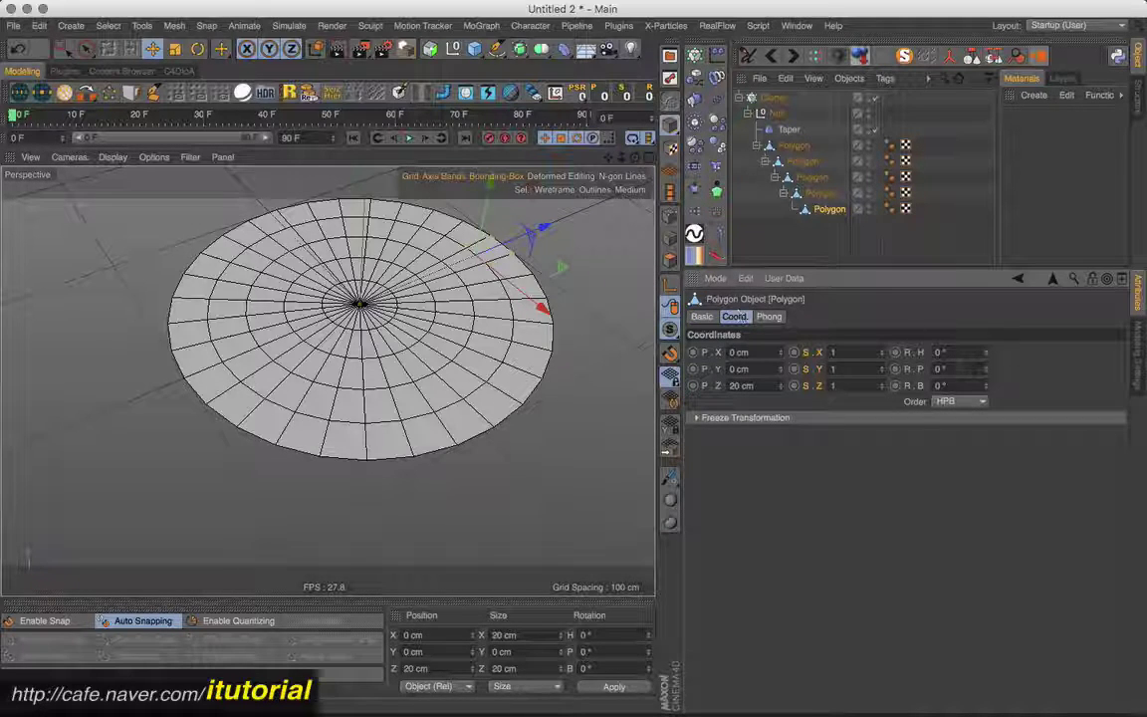
{"action": "left_click_drag", "start_coordinate": [989, 370], "coordinate": [989, 299]}
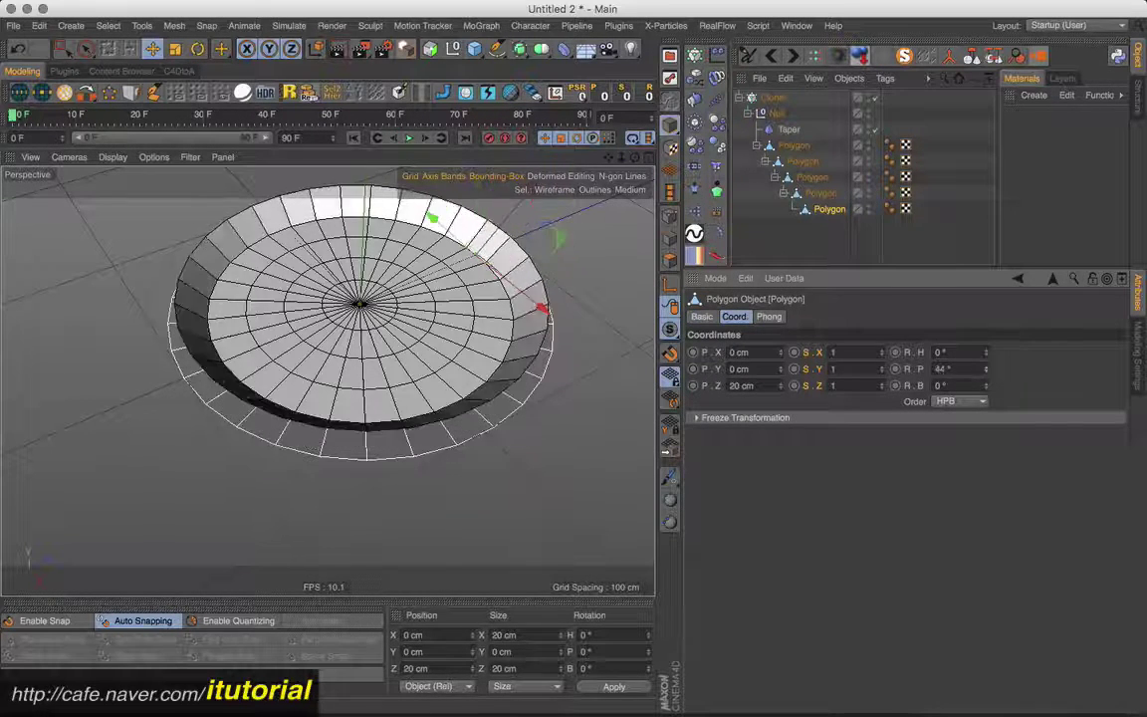
{"action": "left_click_drag", "start_coordinate": [552, 409], "coordinate": [514, 384], "text": "alt"}
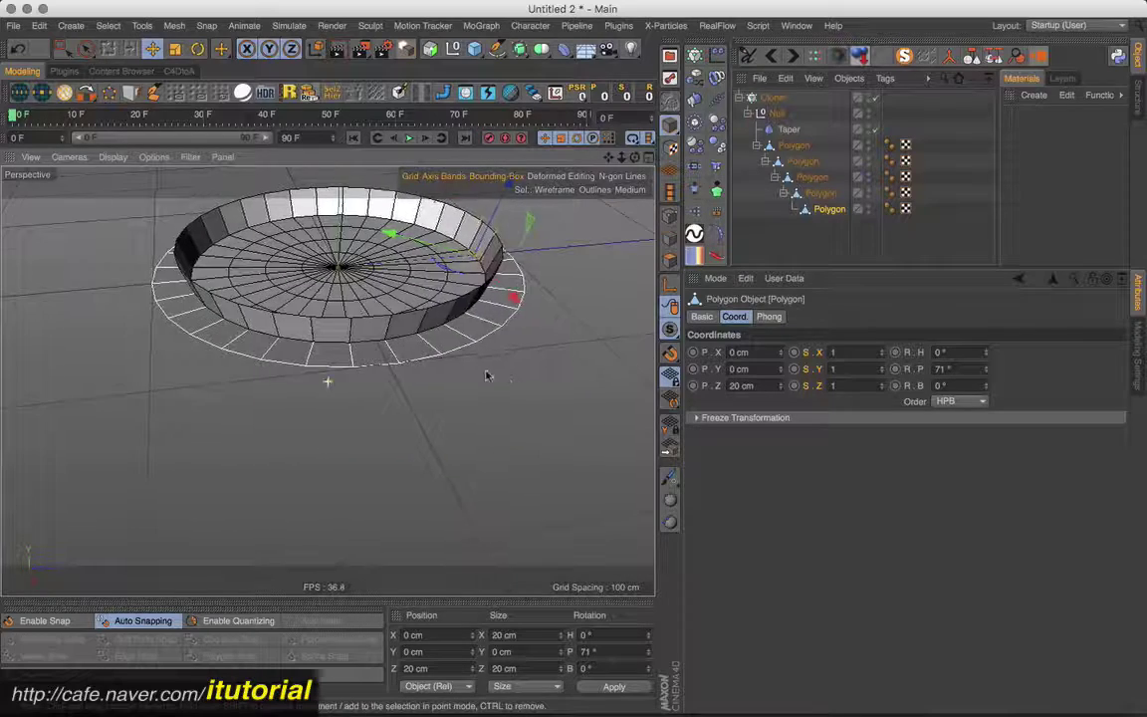
{"action": "left_click_drag", "start_coordinate": [986, 368], "coordinate": [986, 329]}
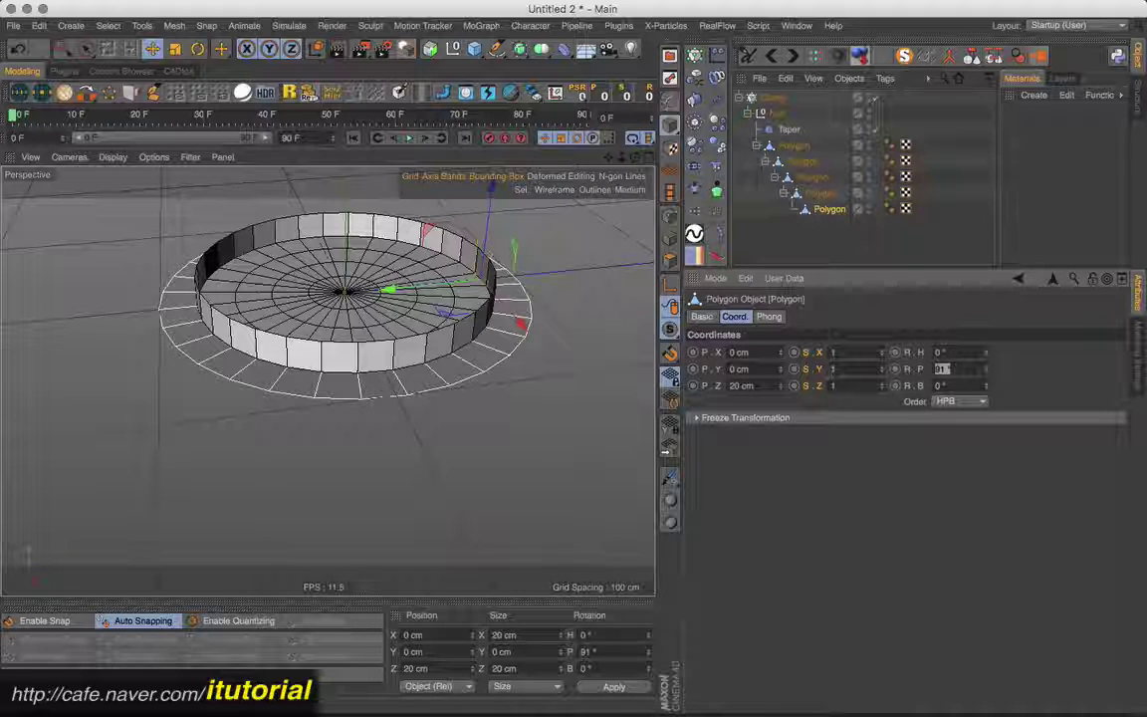
{"action": "left_click_drag", "start_coordinate": [986, 369], "coordinate": [986, 299]}
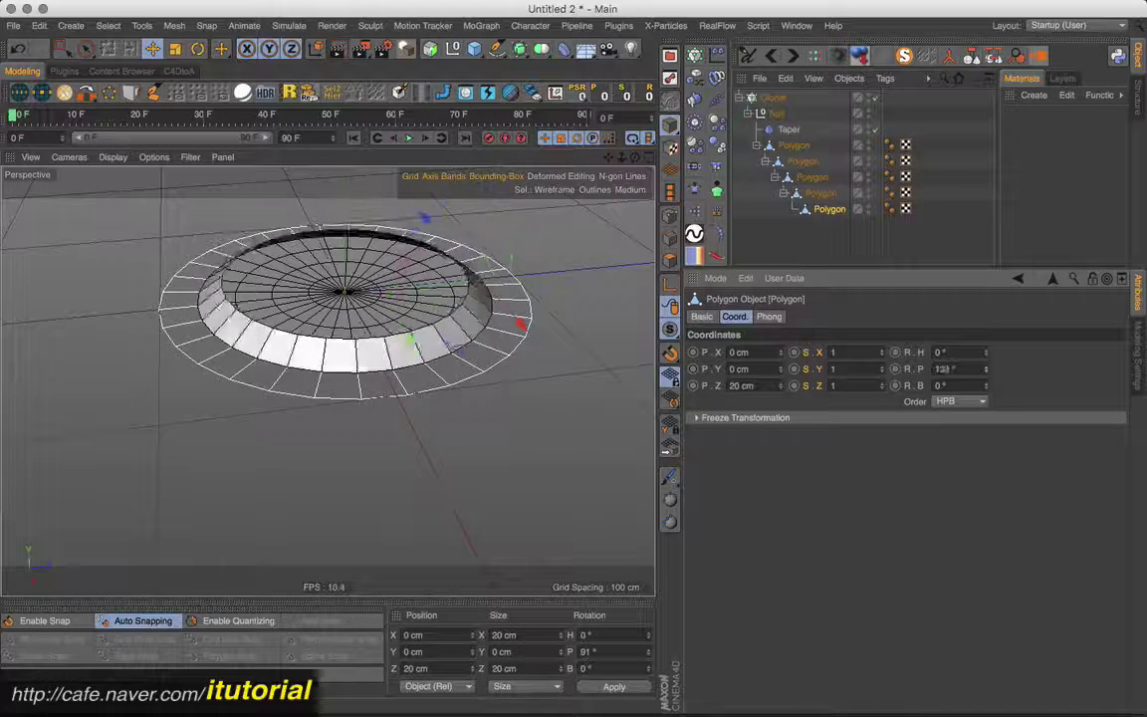
{"action": "left_click_drag", "start_coordinate": [986, 370], "coordinate": [986, 423]}
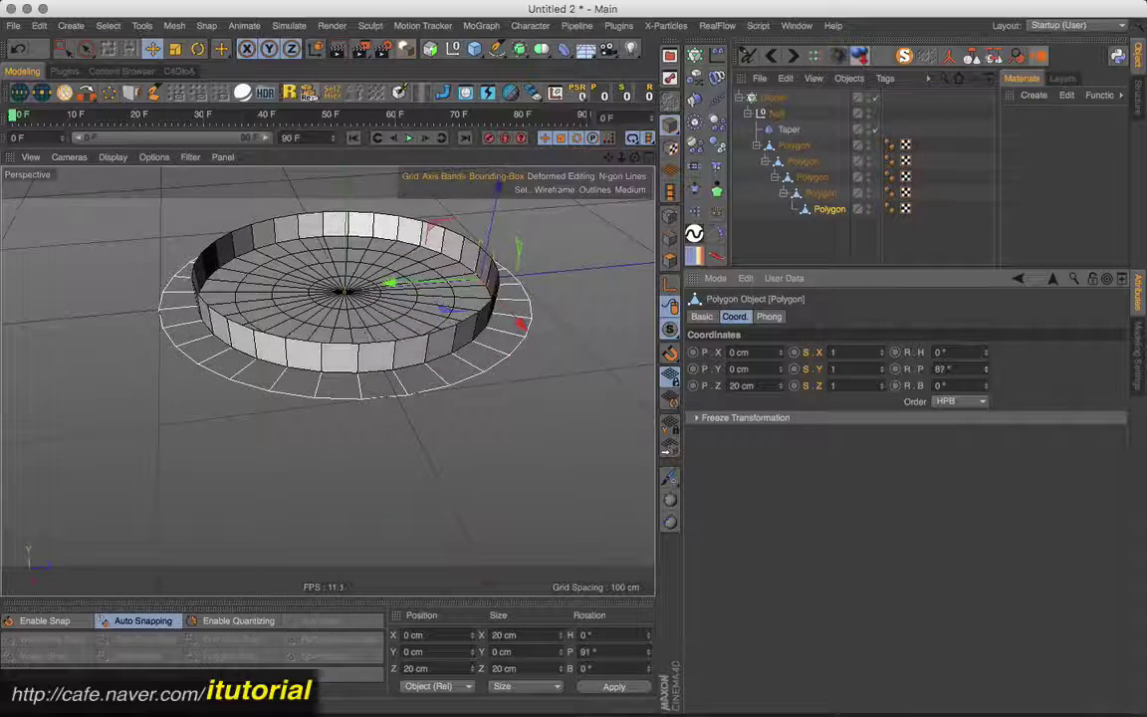
- Tilt the next polygon strip up the hierarchy upward, then undo the last change
{"action": "left_click", "coordinate": [821, 192]}
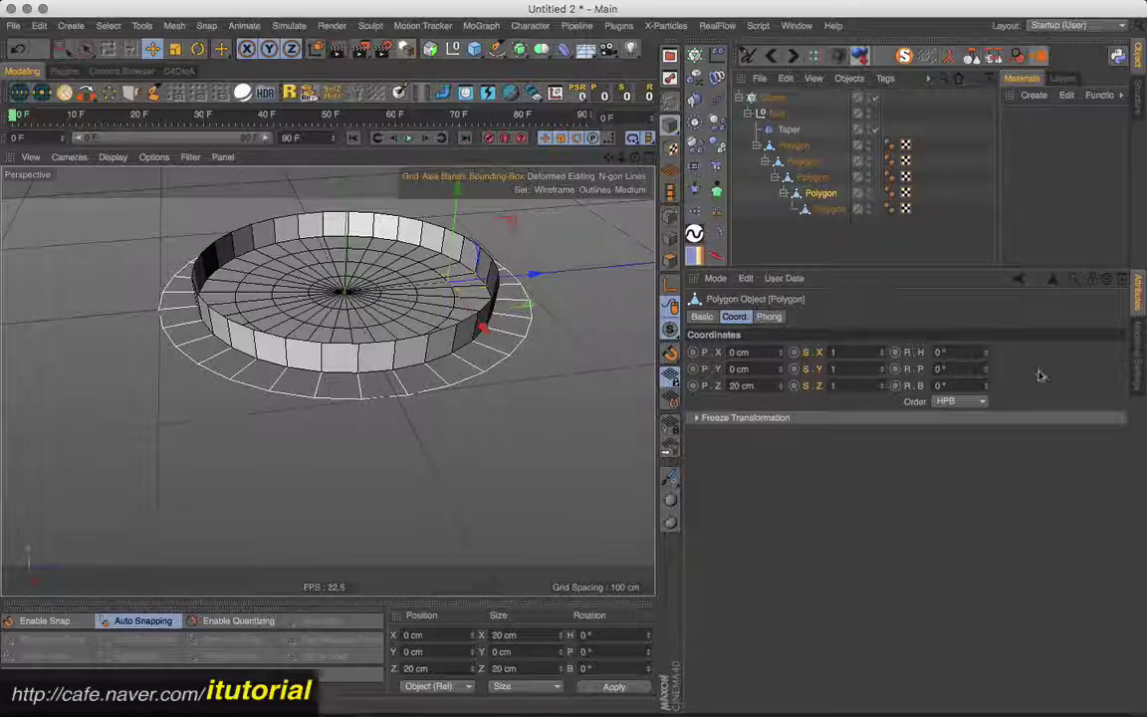
{"action": "left_click_drag", "start_coordinate": [986, 369], "coordinate": [986, 344]}
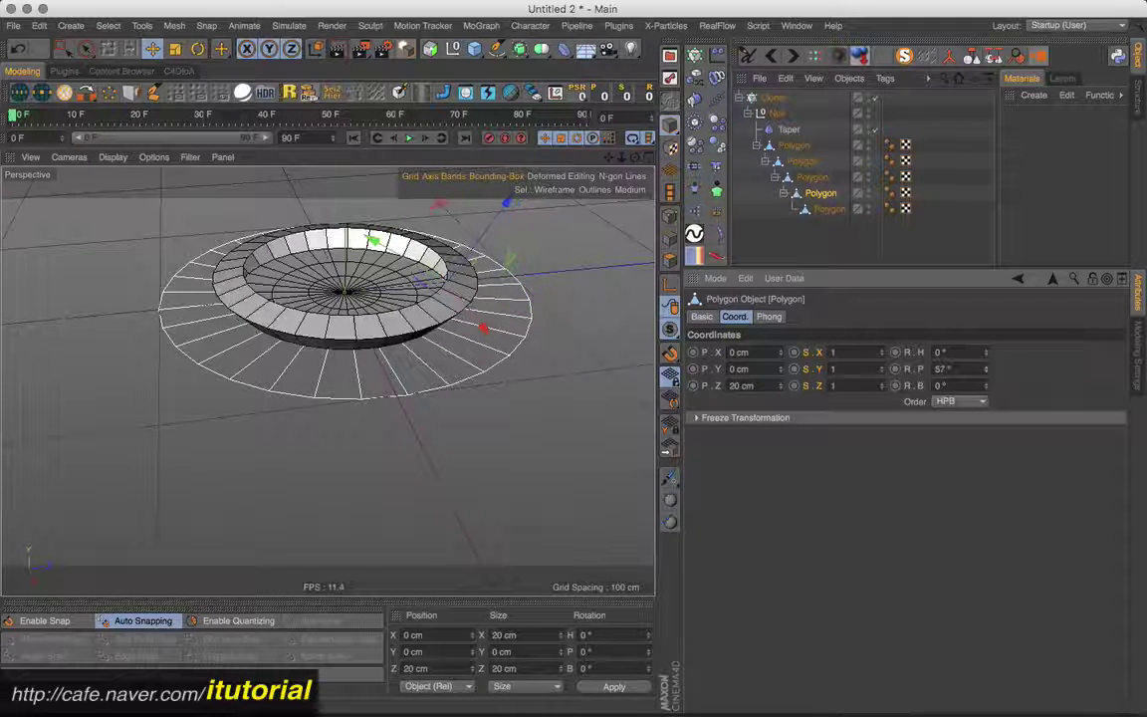
{"action": "left_click", "coordinate": [814, 177]}
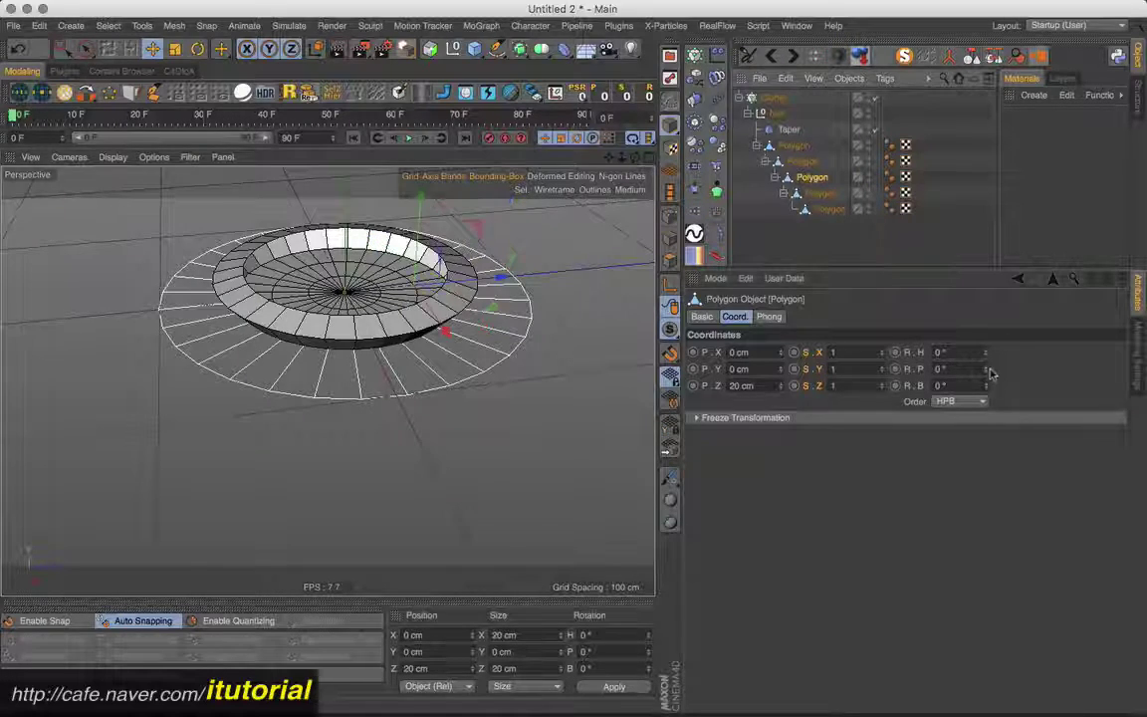
{"action": "key", "text": "ctrl+z"}
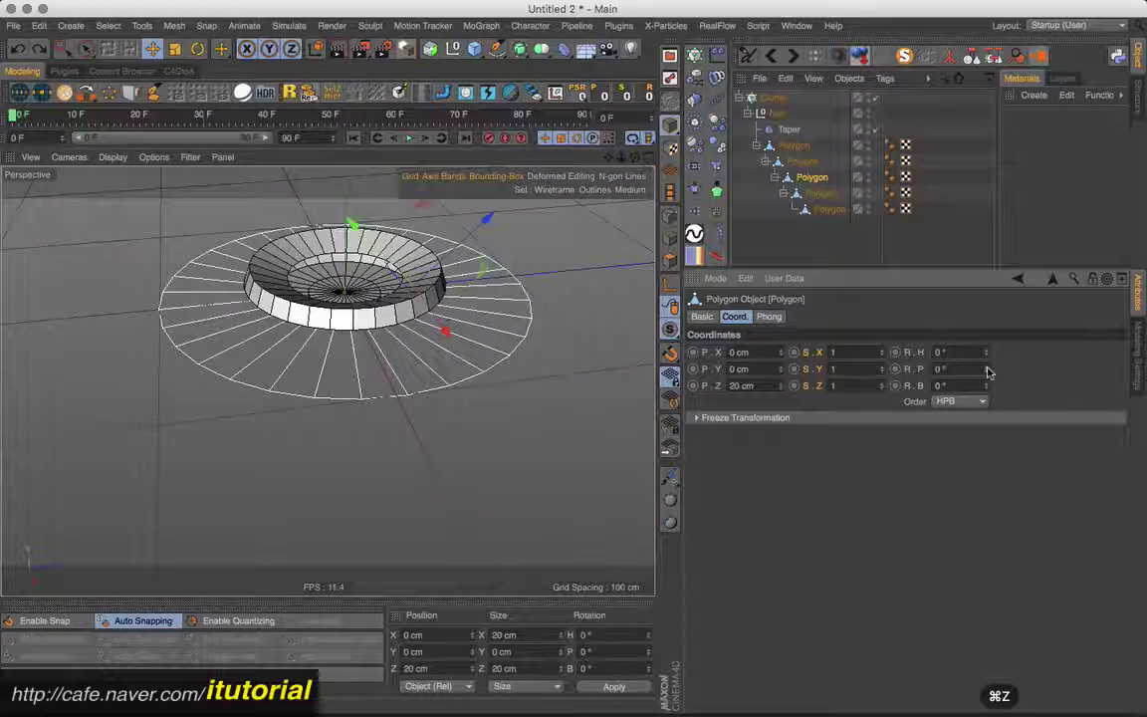
- Lower the deepest strip's pitch to 46°, trying and undoing 0.63, 0.86 and 0.5 scales
{"action": "key", "text": "ctrl+z"}
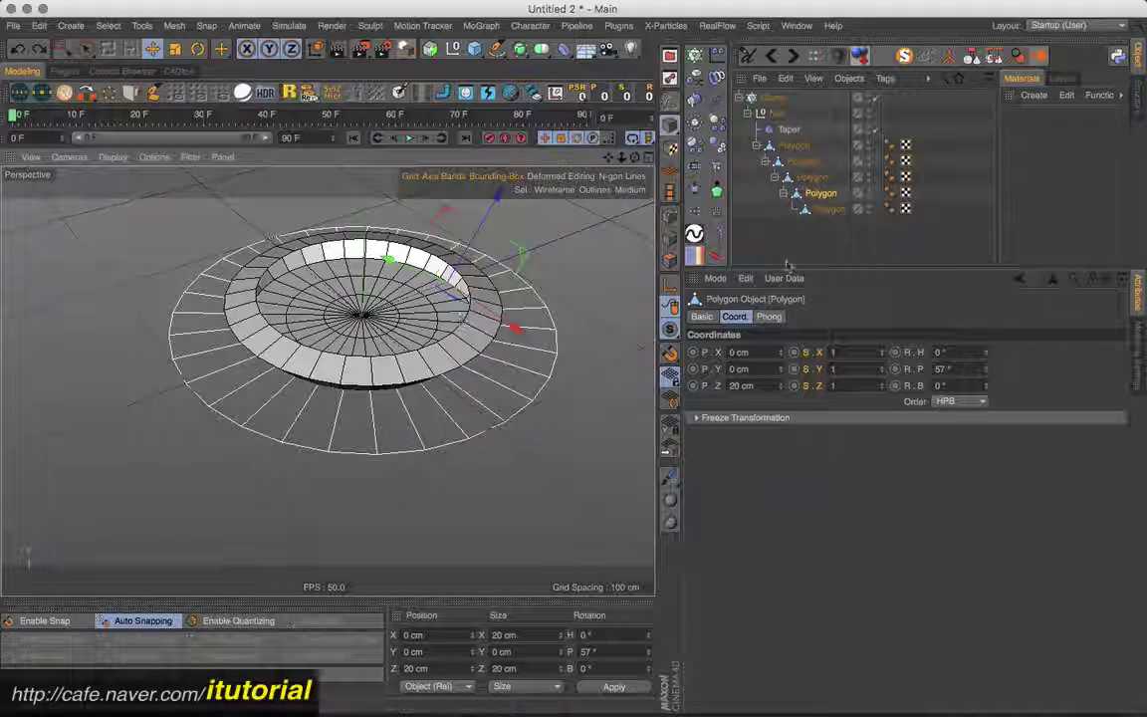
{"action": "left_click", "coordinate": [823, 210]}
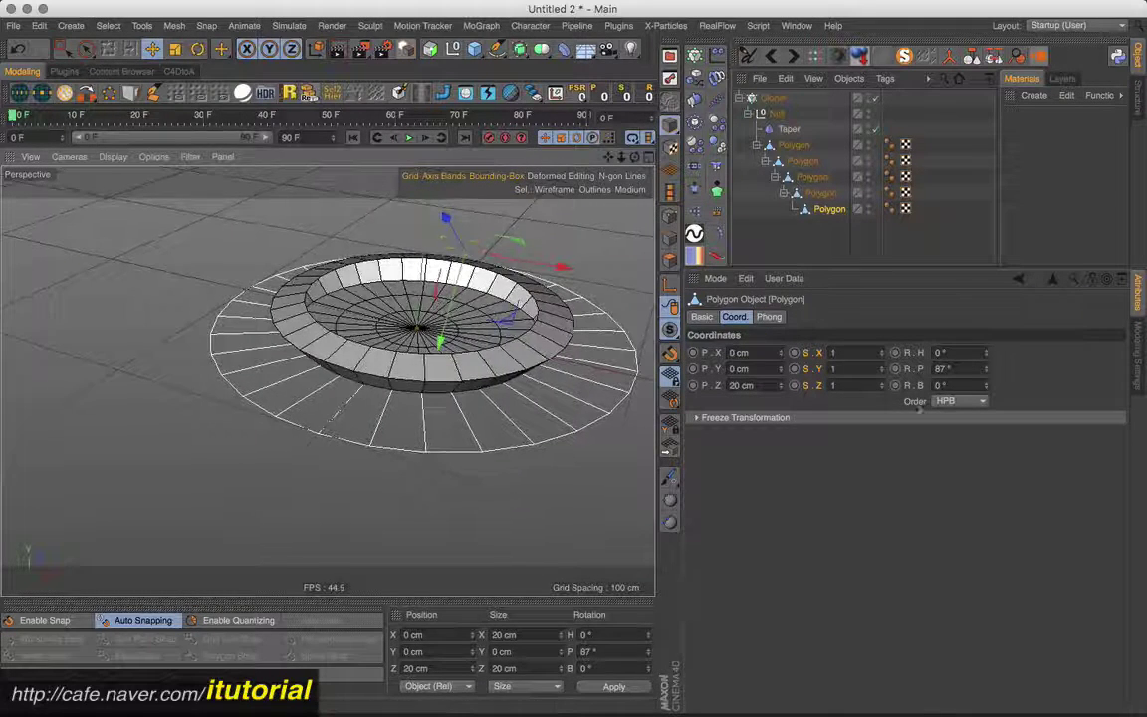
{"action": "left_click_drag", "start_coordinate": [986, 369], "coordinate": [542, 316]}
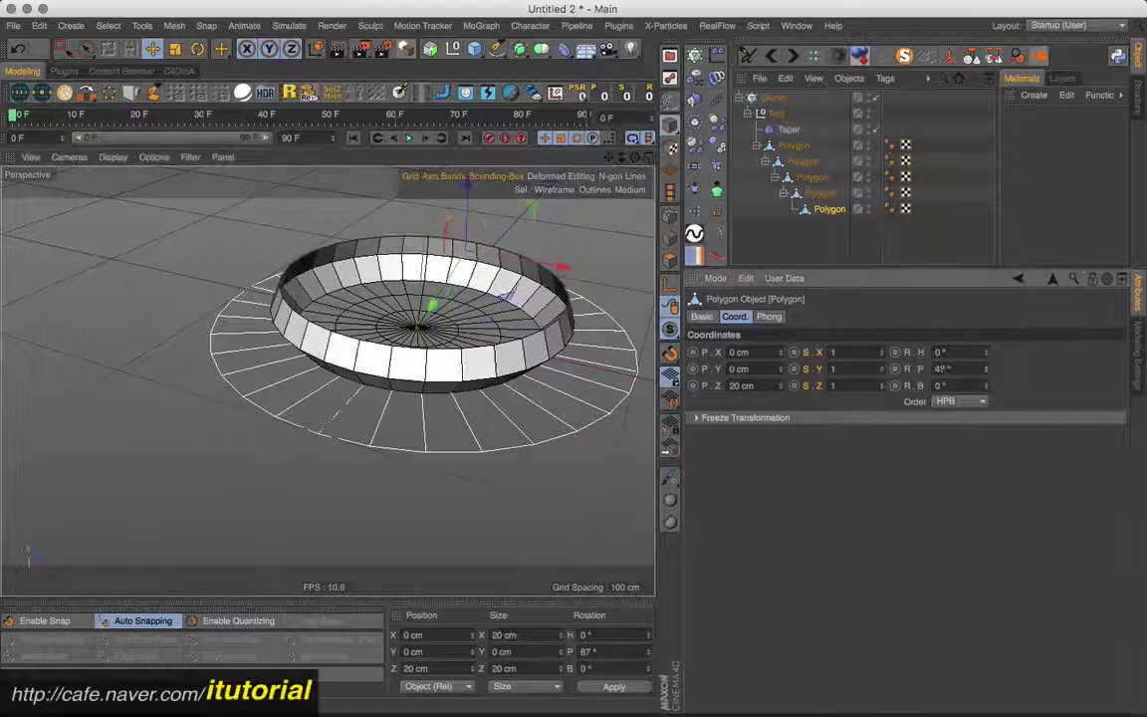
{"action": "mouse_move", "coordinate": [543, 316]}
{"action": "middle_mouse_down", "text": "alt"}
{"action": "mouse_move", "coordinate": [519, 320]}
{"action": "mouse_move", "coordinate": [545, 313]}
{"action": "middle_mouse_up", "text": "alt"}
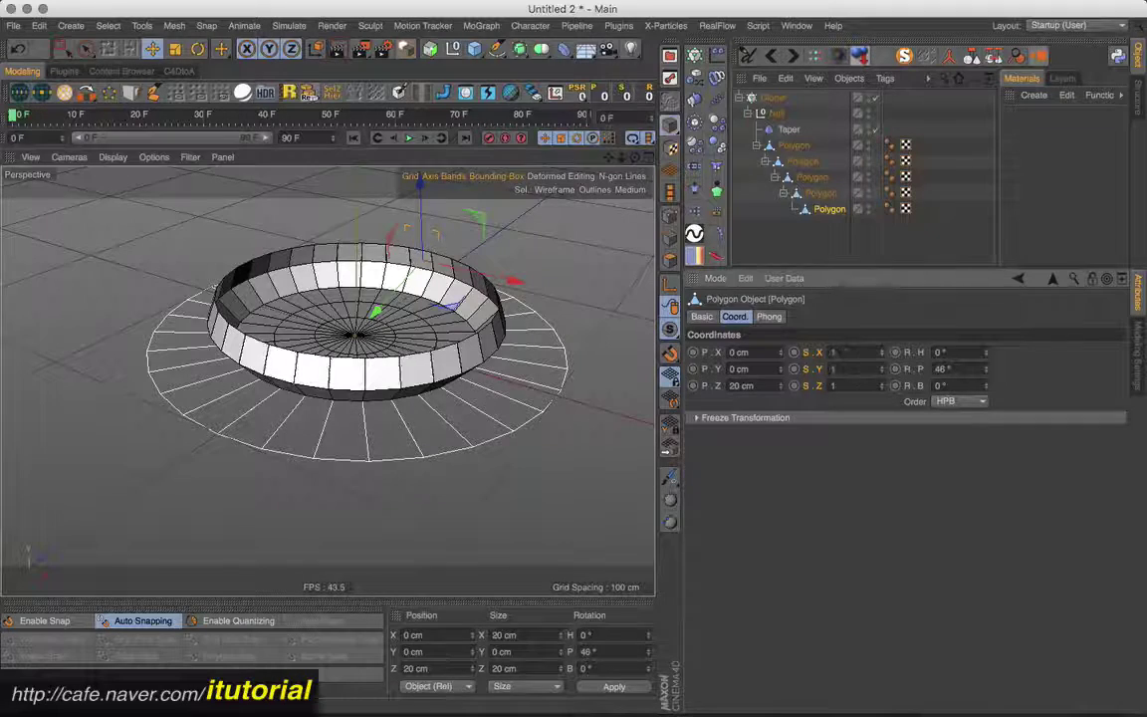
{"action": "left_click_drag", "start_coordinate": [881, 354], "coordinate": [847, 353], "text": "ctrl"}
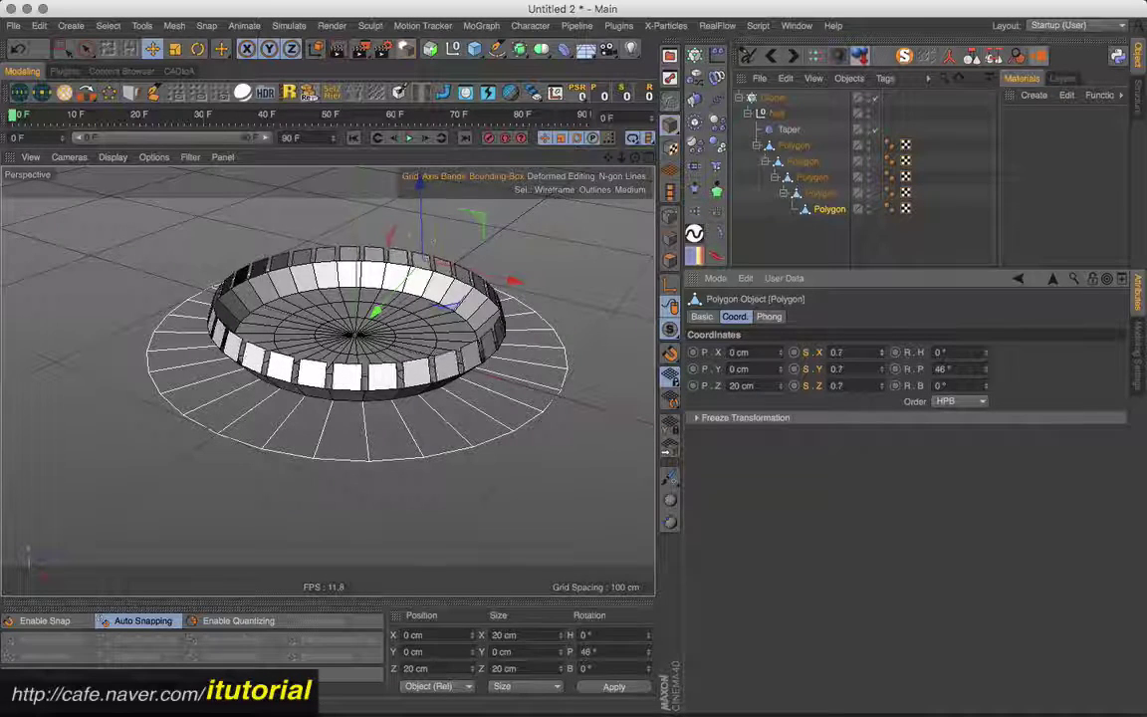
{"action": "key", "text": "super+z"}
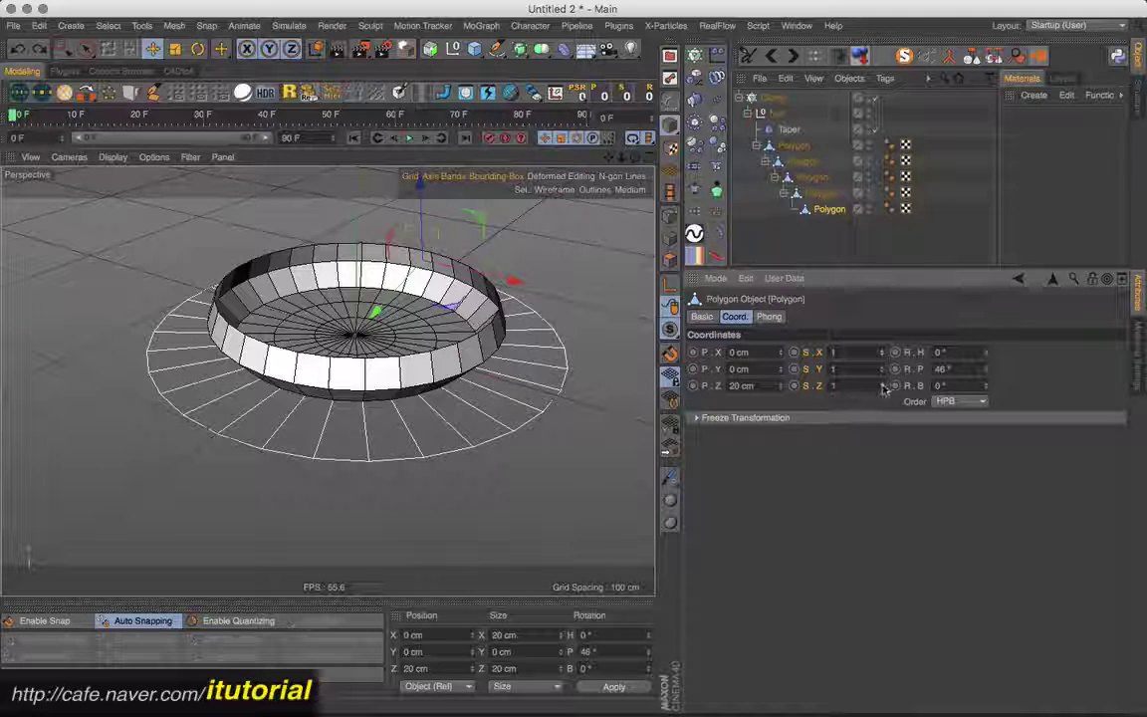
{"action": "left_click_drag", "start_coordinate": [881, 386], "coordinate": [881, 401]}
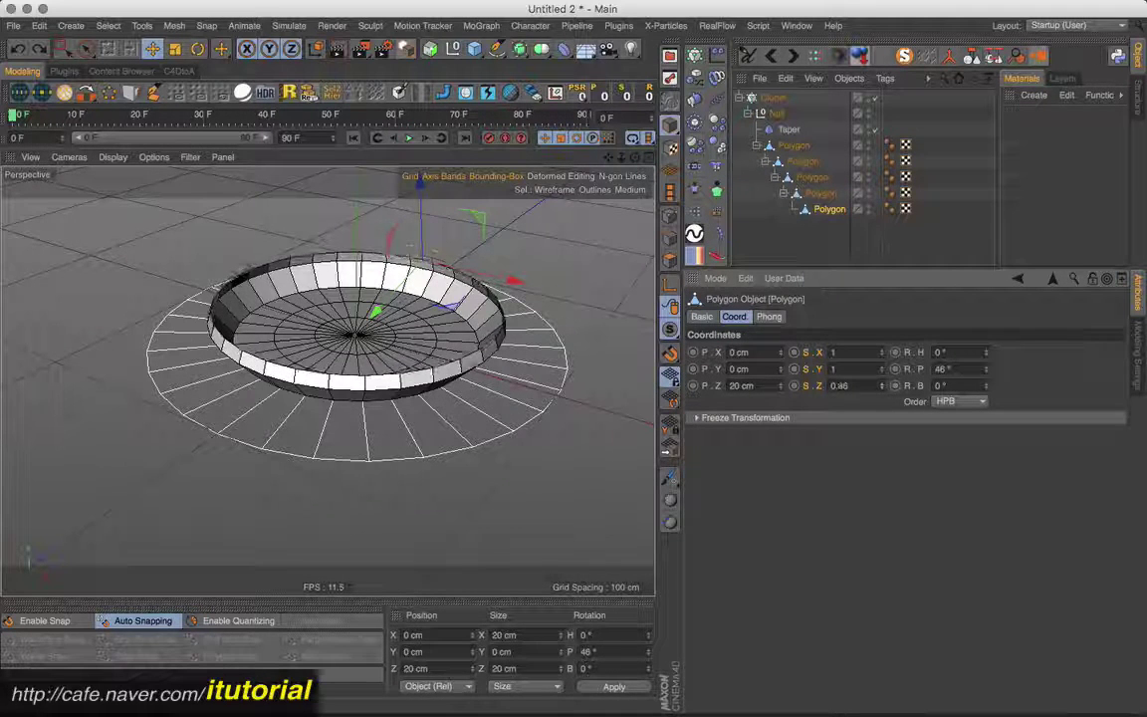
{"action": "mouse_move", "coordinate": [881, 401]}
{"action": "left_mouse_down"}
{"action": "mouse_move", "coordinate": [1013, 390]}
{"action": "mouse_move", "coordinate": [880, 386]}
{"action": "mouse_move", "coordinate": [881, 396]}
{"action": "left_mouse_up"}
{"action": "key", "text": "ctrl+z"}
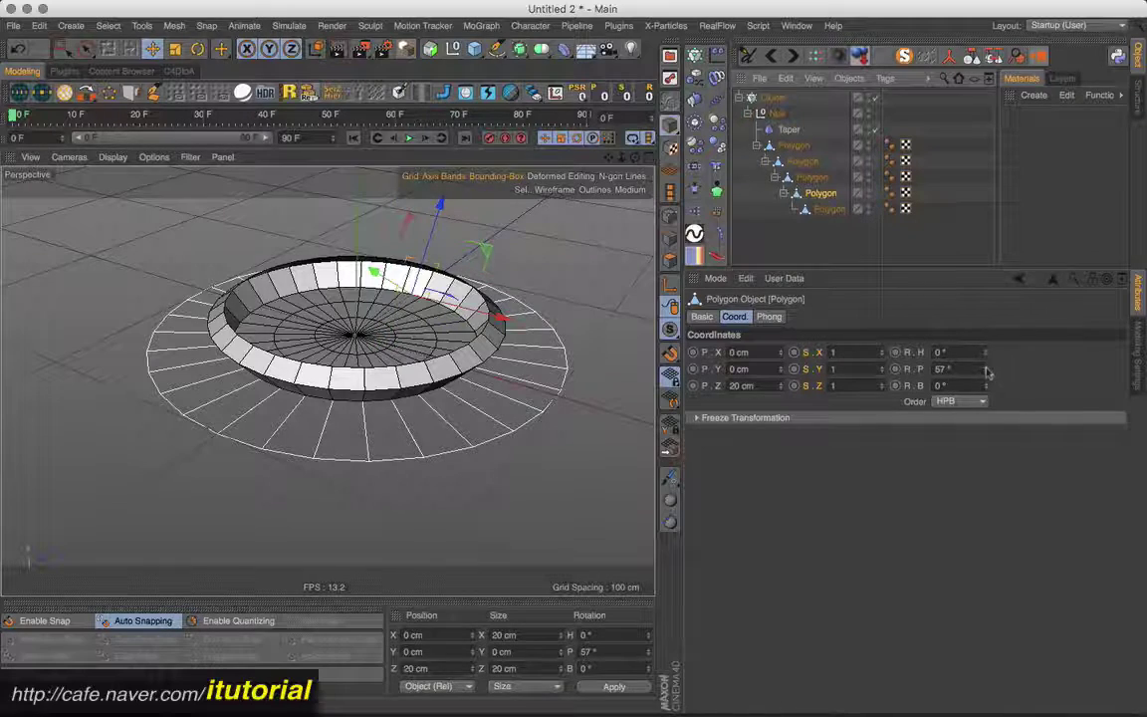
- Tilt the parent strip to 79° pitch and flatten its Z scale to 0.63
{"action": "left_click_drag", "start_coordinate": [986, 368], "coordinate": [986, 349]}
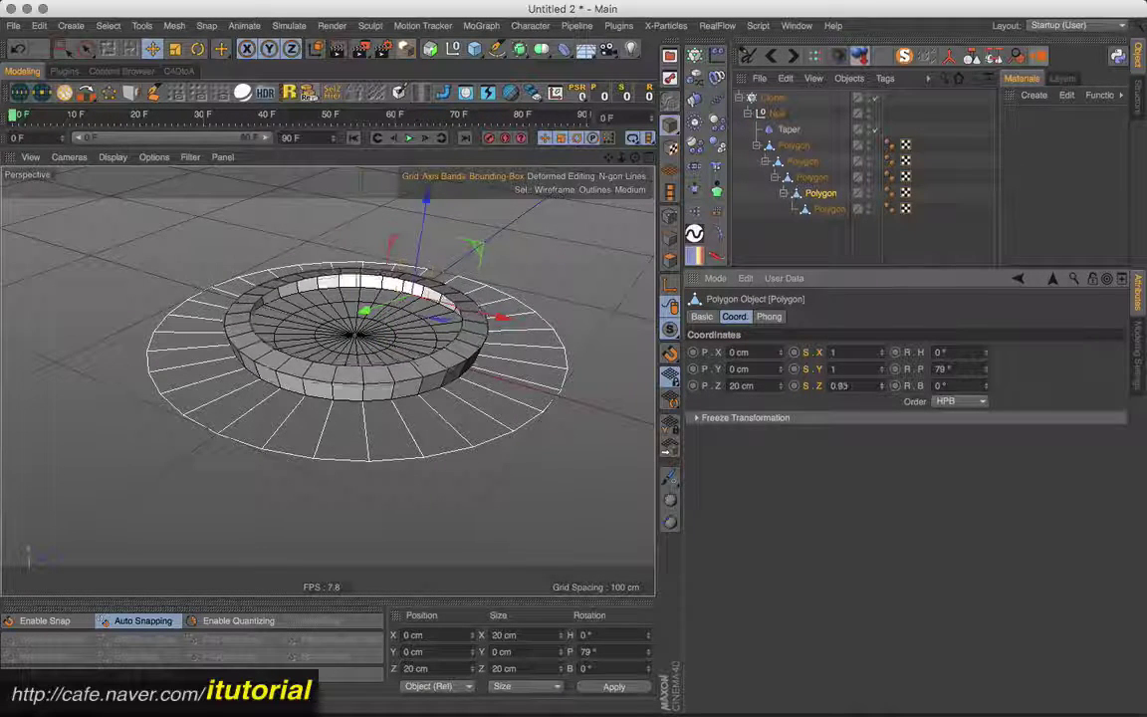
{"action": "left_click_drag", "start_coordinate": [881, 385], "coordinate": [881, 419]}
{"action": "left_click", "coordinate": [812, 178]}
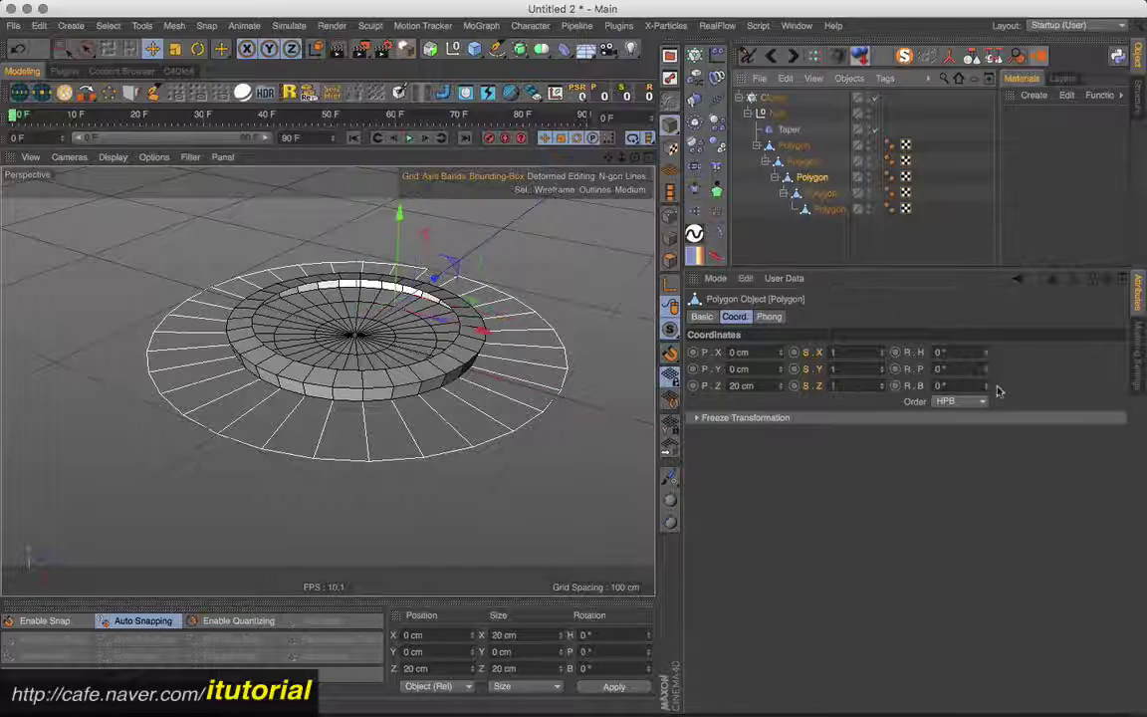
- Tilt the next strip upward to deepen the bowl, test and undo a 0.21 depth, then switch to Firefox
{"action": "mouse_move", "coordinate": [986, 368]}
{"action": "left_mouse_down"}
{"action": "mouse_move", "coordinate": [986, 348]}
{"action": "mouse_move", "coordinate": [853, 231]}
{"action": "left_mouse_up"}
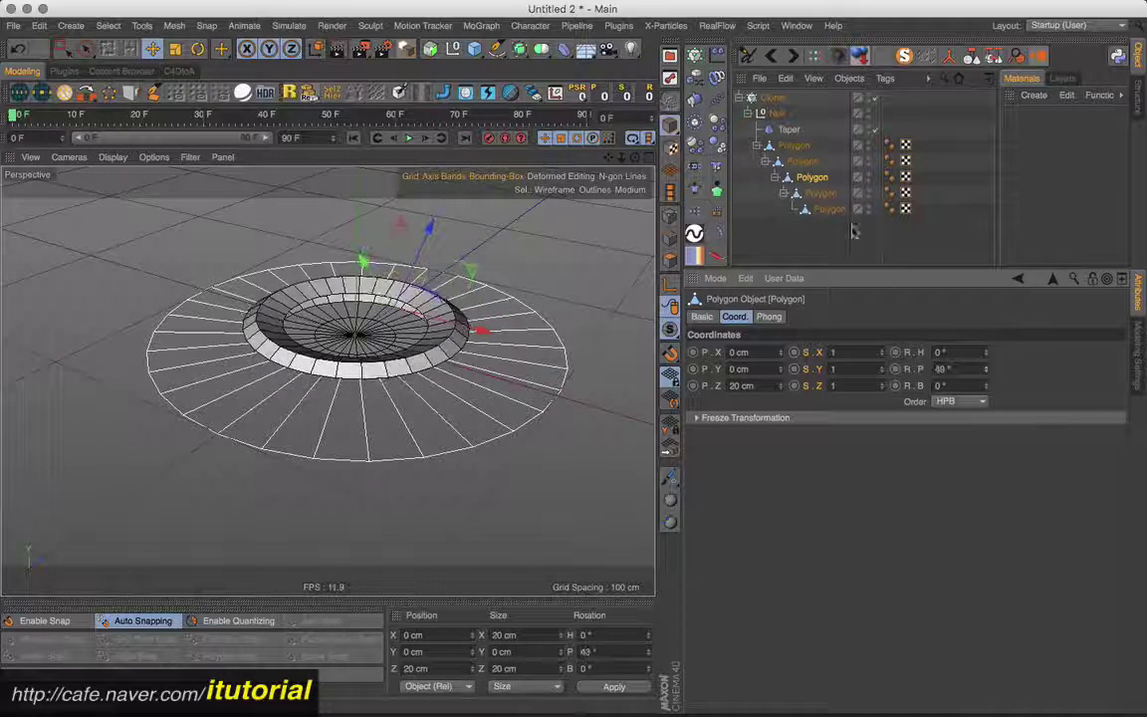
{"action": "left_click", "coordinate": [809, 194]}
{"action": "left_click_drag", "start_coordinate": [880, 386], "coordinate": [880, 438]}
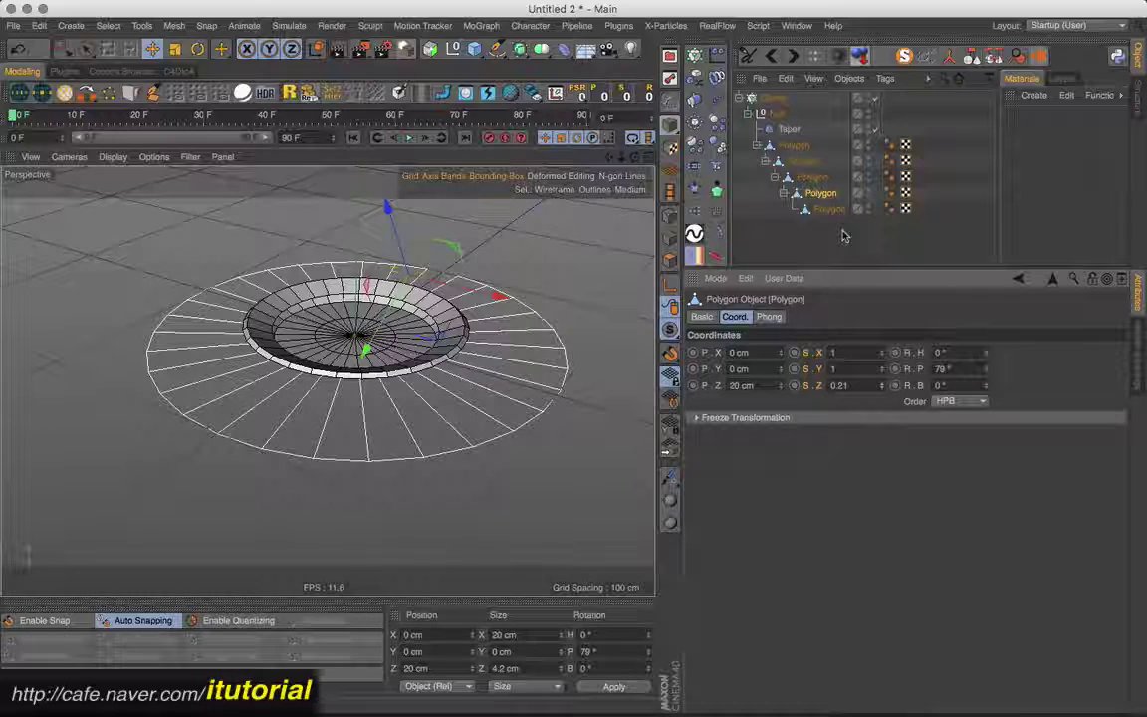
{"action": "key", "text": "super+z"}
{"action": "left_click_drag", "start_coordinate": [428, 338], "coordinate": [491, 349], "text": "alt"}
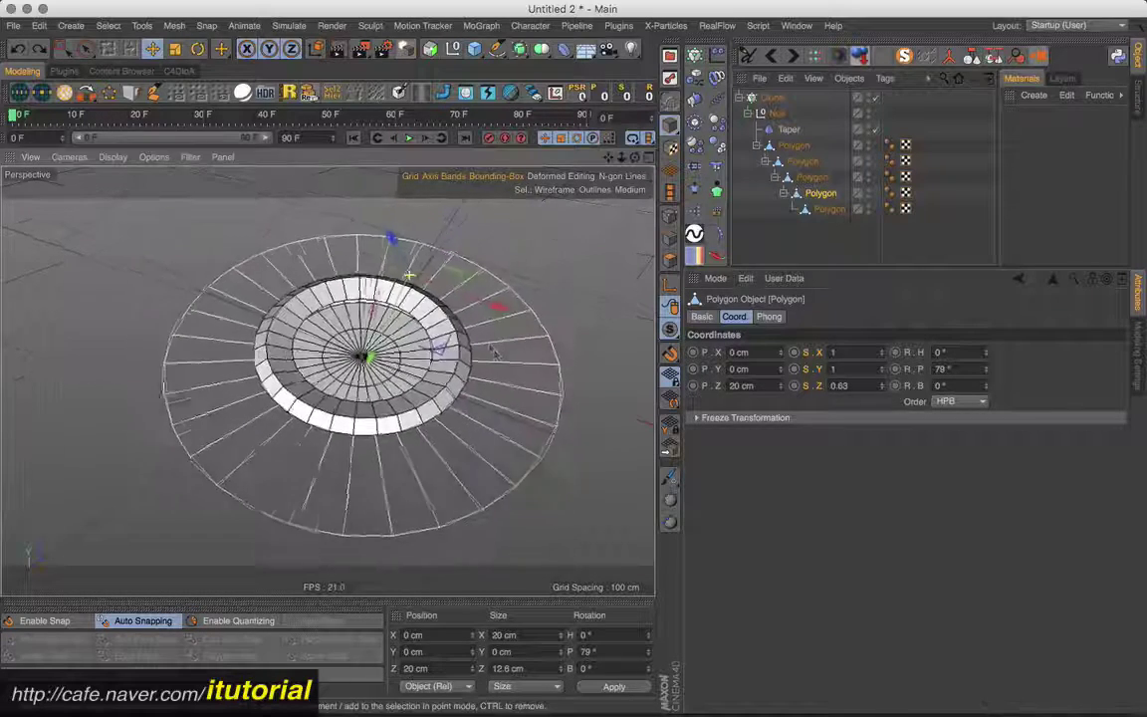
{"action": "key", "text": "super+Tab"}
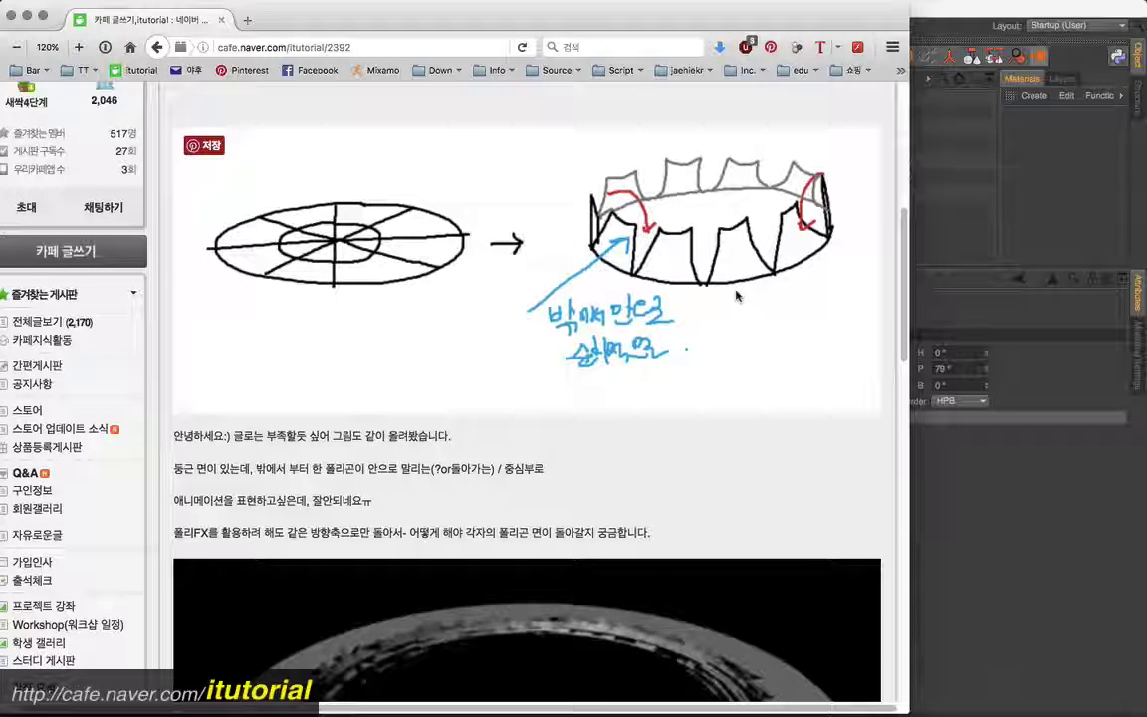
- Scroll to the post's sketch and ring render, then return to Cinema 4D
{"action": "scroll", "coordinate": [570, 314], "scroll_direction": "down", "scroll_amount": 5}
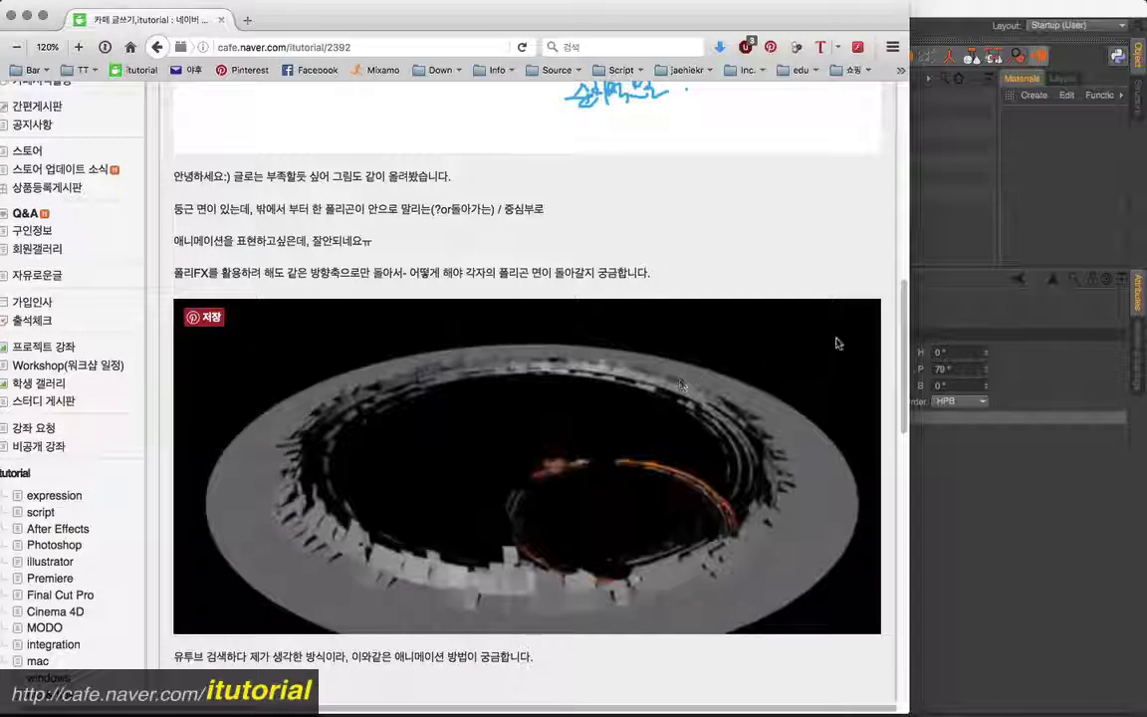
{"action": "left_click_drag", "start_coordinate": [903, 324], "coordinate": [903, 284]}
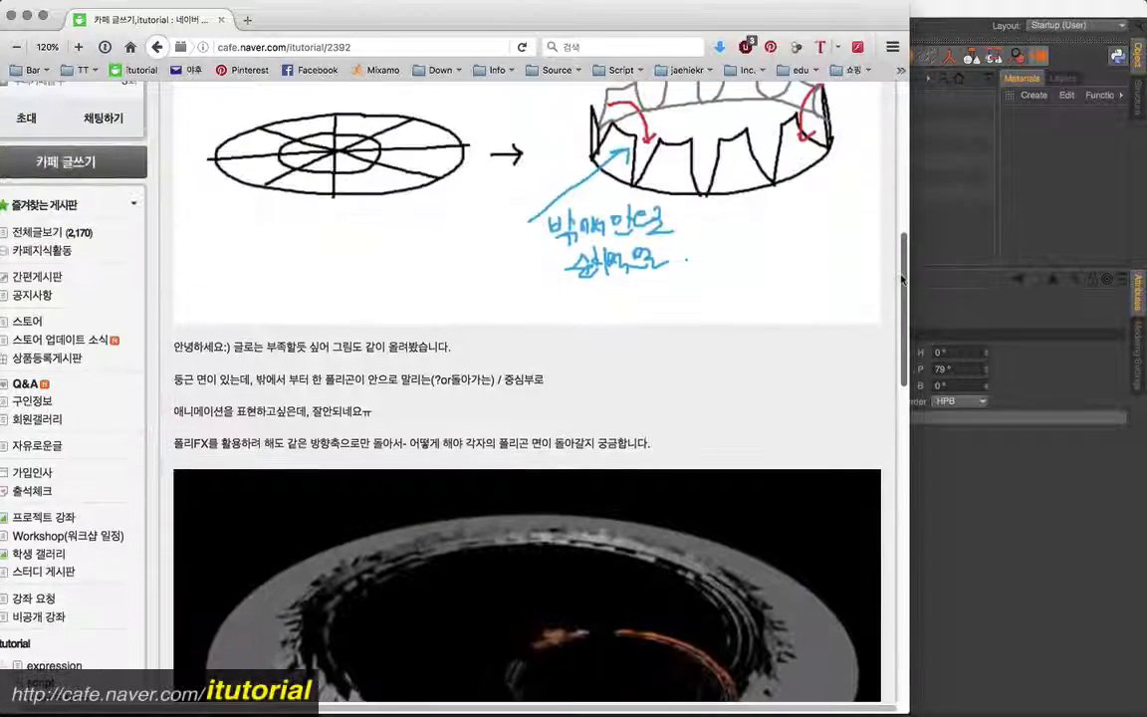
{"action": "key", "text": "super+Tab"}
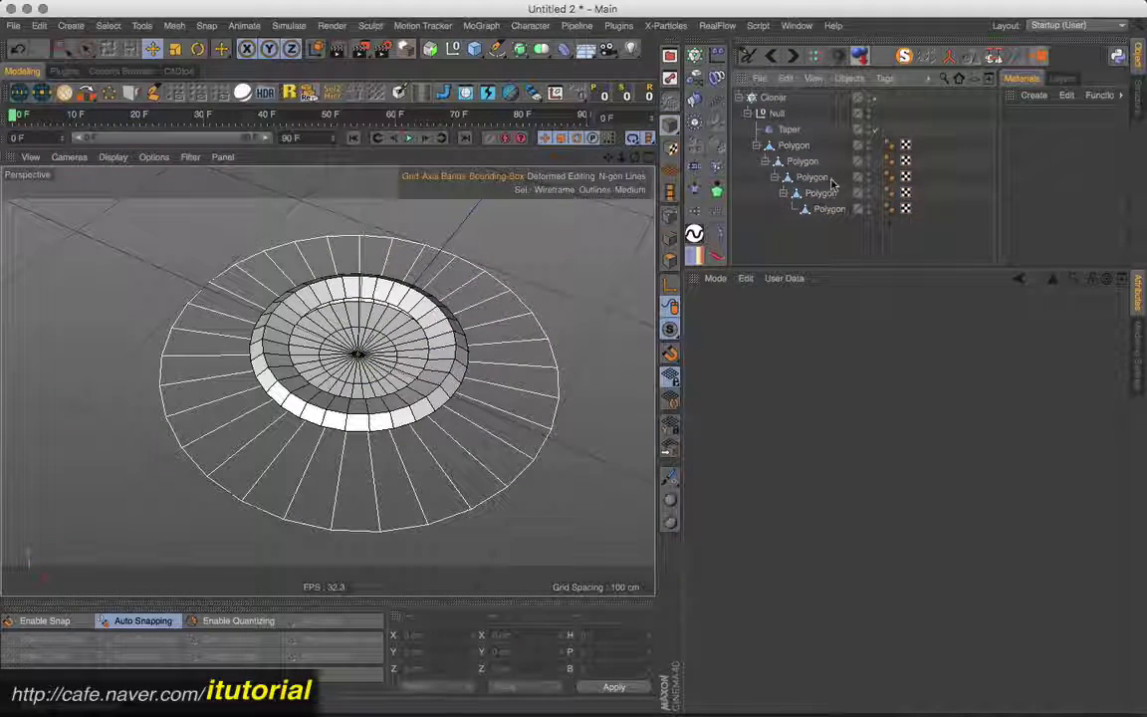